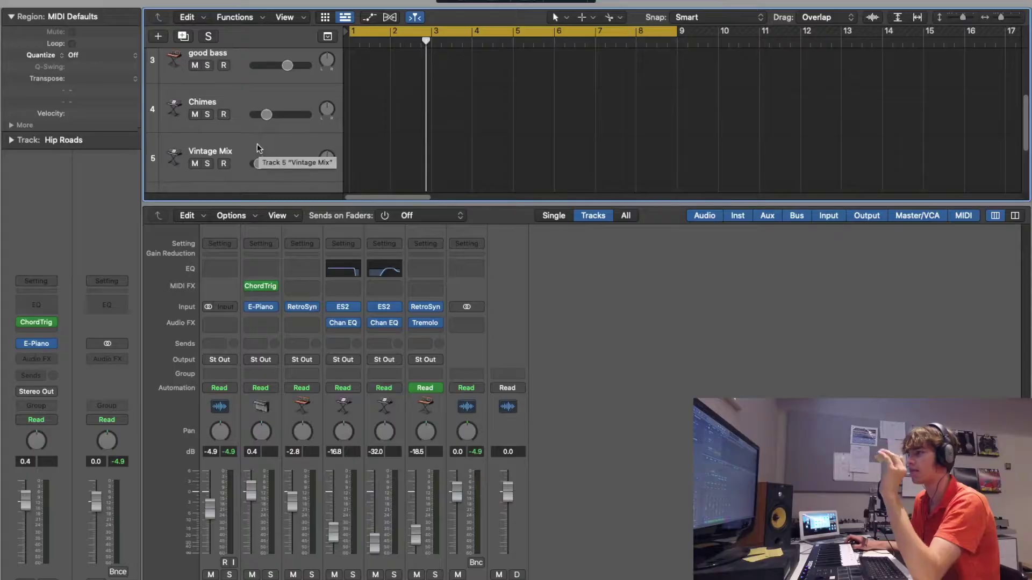
Step: Review the track list and the Hip Roads Chord Trigger preset, hide the mixer, and close the plug-in window
scroll(257, 144, down, 3)
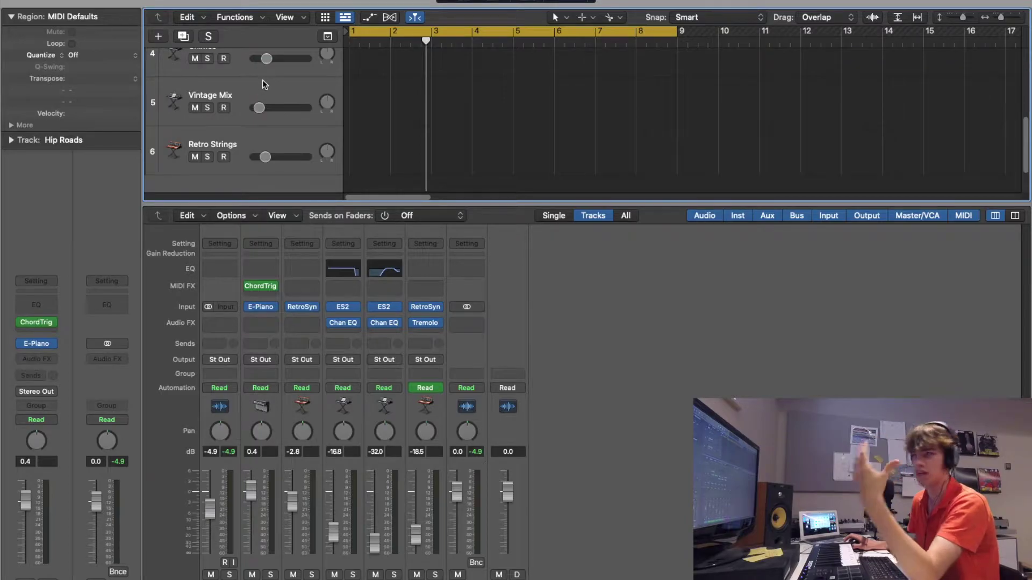
scroll(262, 89, up, 5)
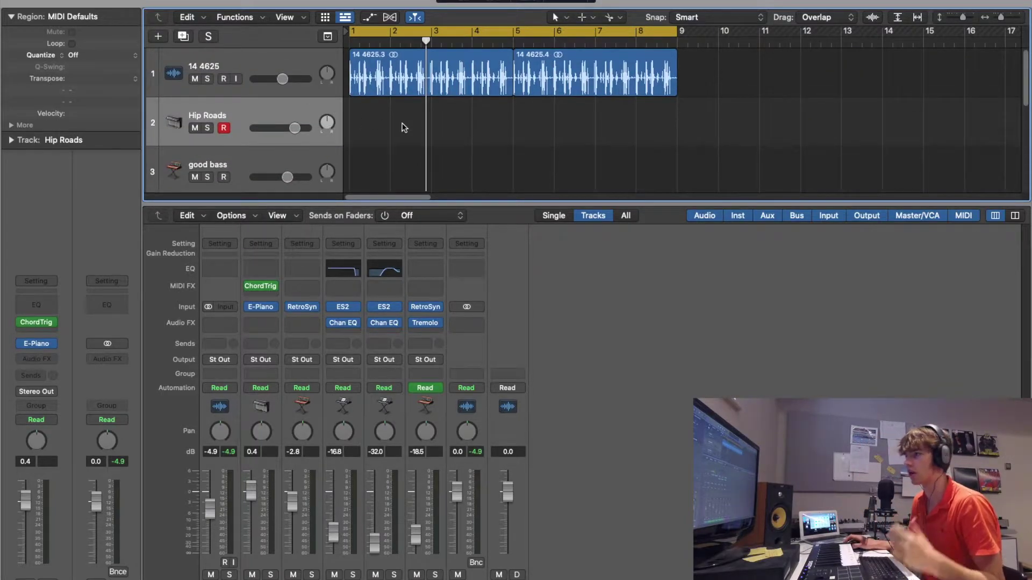
mouse_move(60, 324)
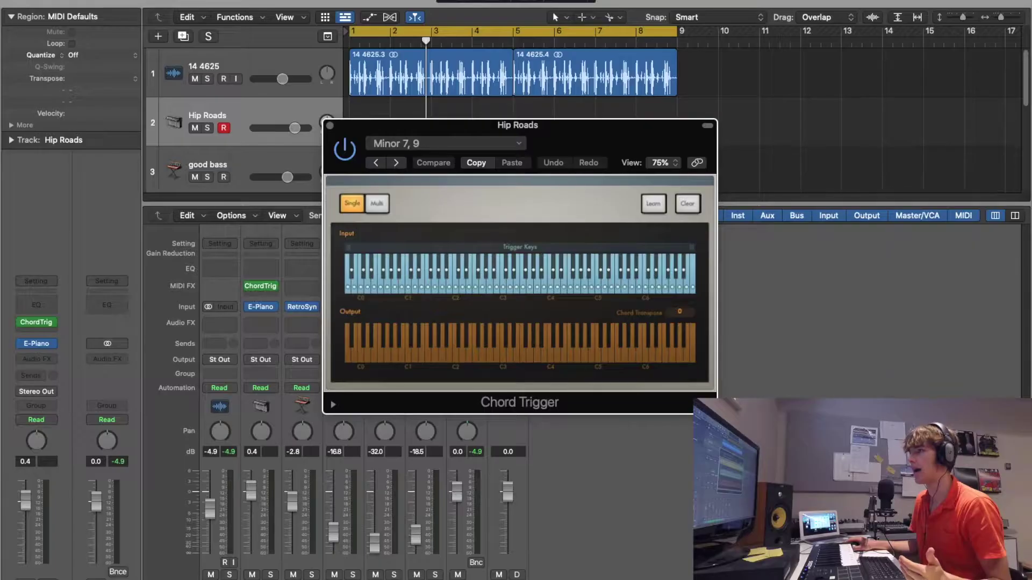
key(x)
click(213, 118)
drag(558, 140, 471, 123)
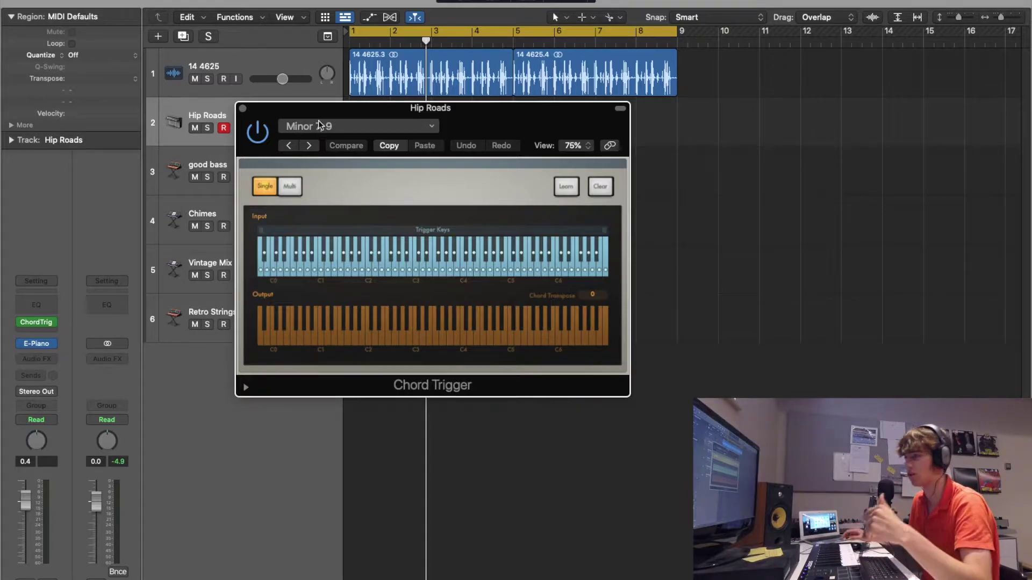
click(243, 108)
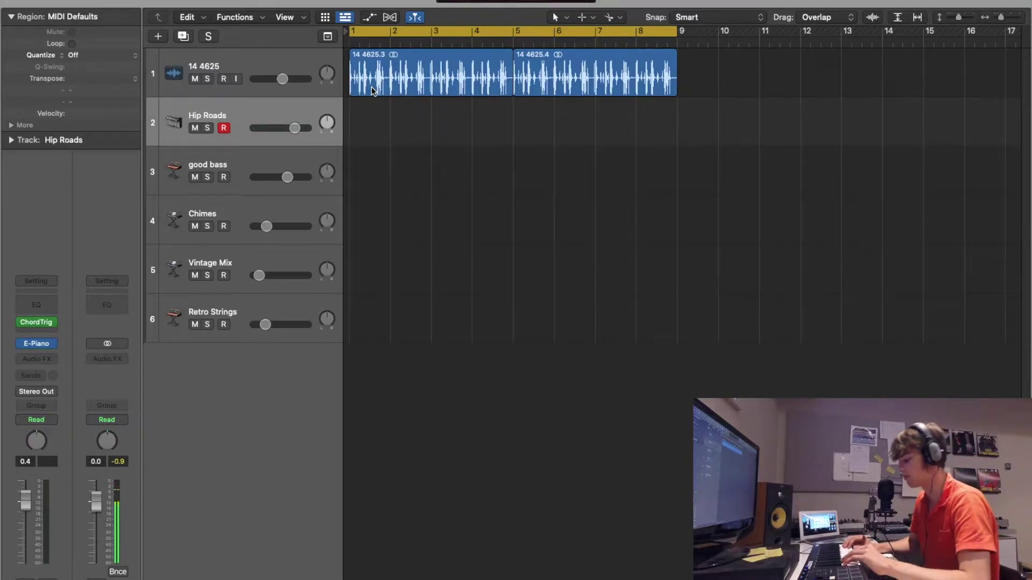
Step: Record a four-bar chord part on the Hip Roads track and open the region in the Piano Roll
key(r)
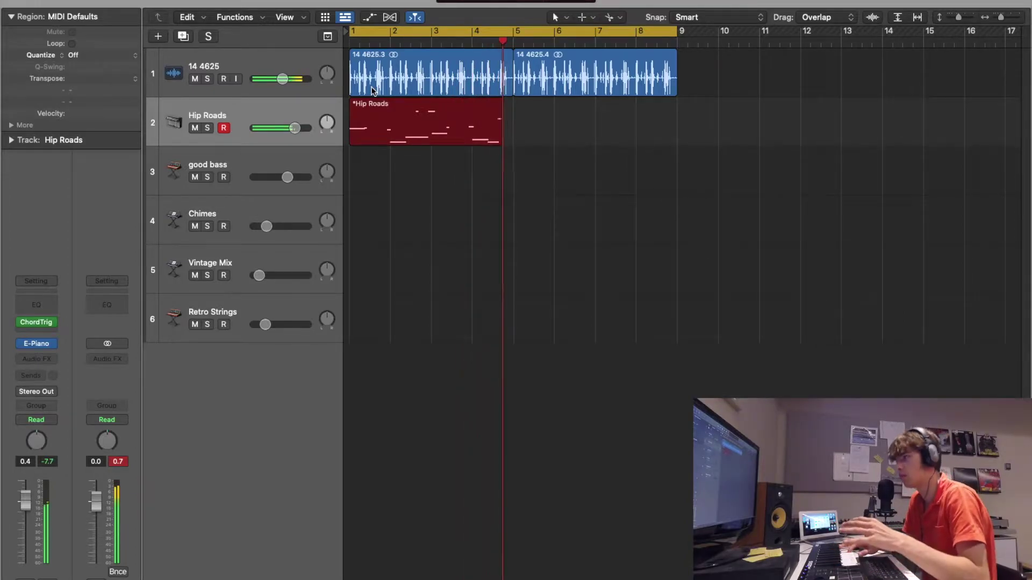
key(space)
key(p)
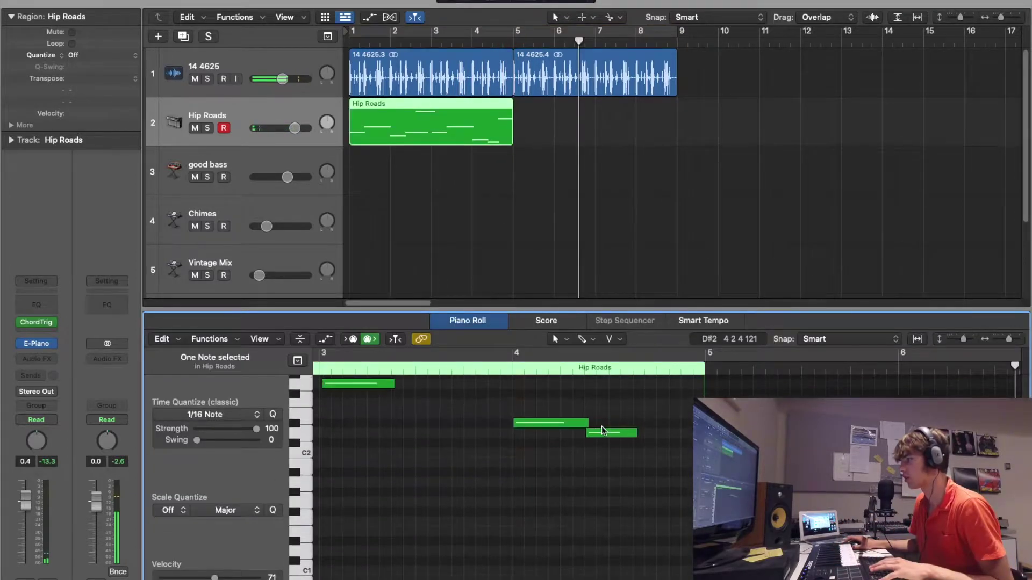
Step: Shorten the first note of bar 4 to end before the next note, and repeat the Hip Roads region over bars 5 to 8
click(586, 424)
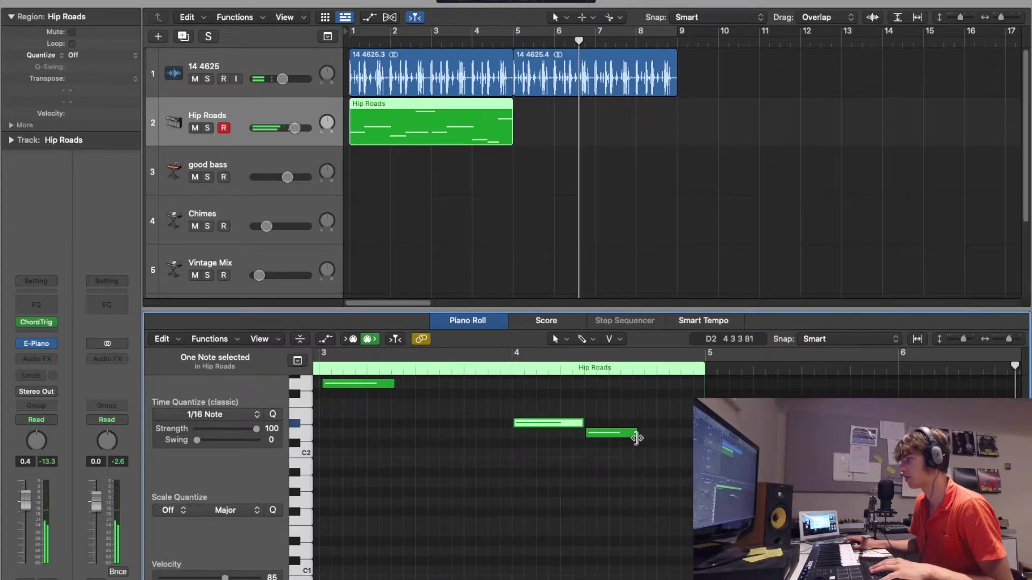
key(super+r)
Step: Try the good bass track's Retro Synth with the oscillator mix moved fully to Osc 1
click(325, 195)
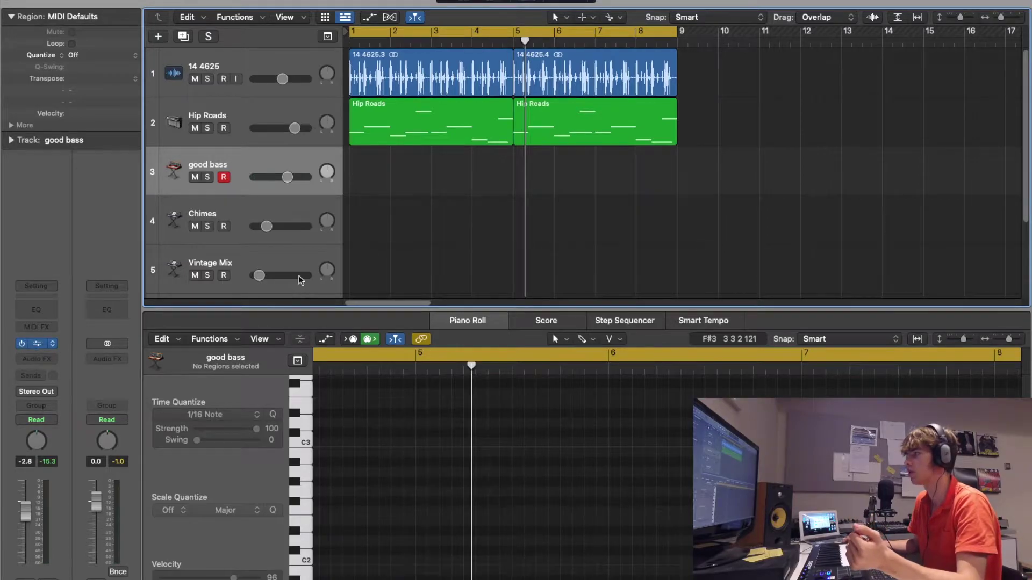
key(v)
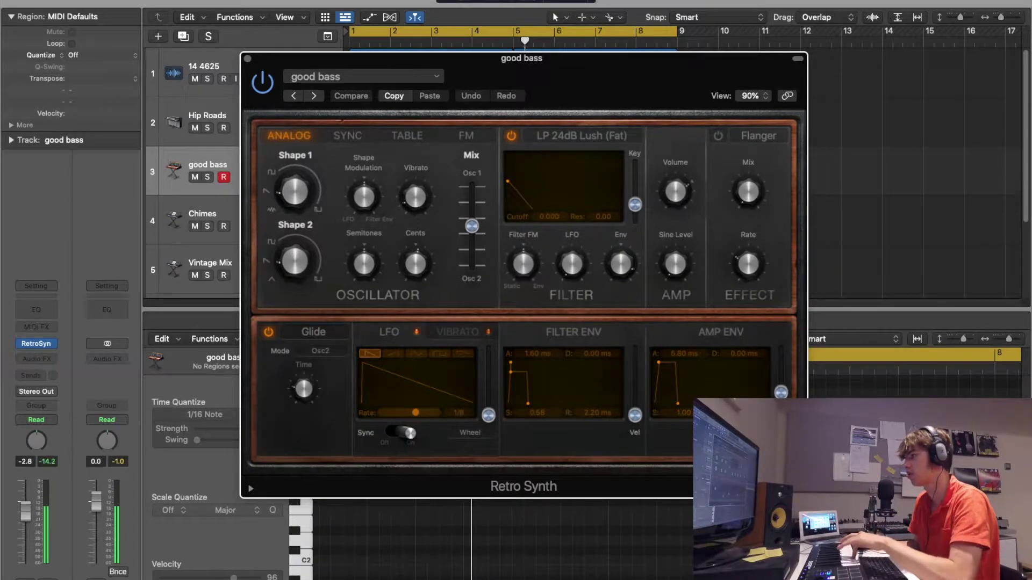
drag(472, 226, 472, 187)
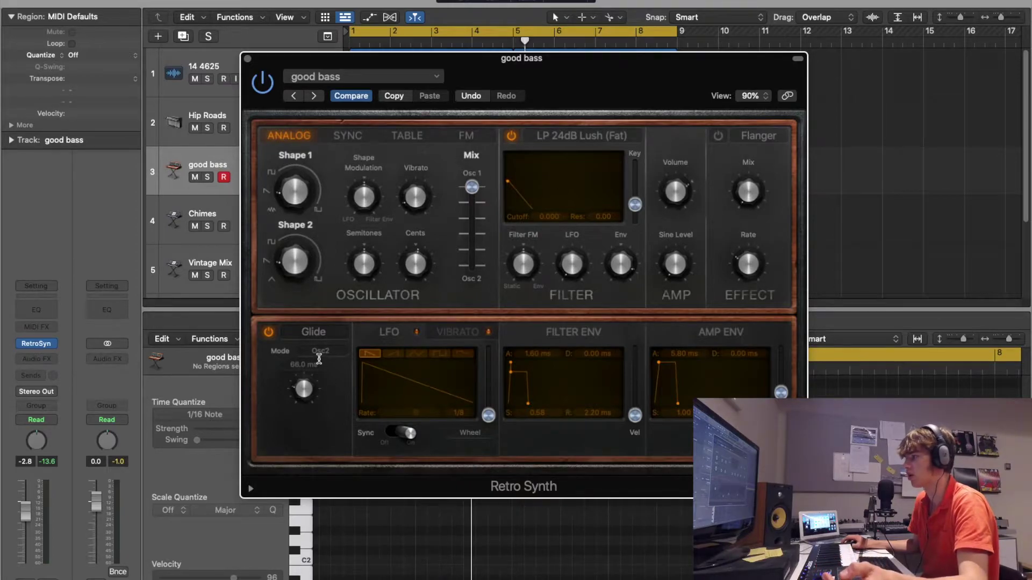
click(248, 58)
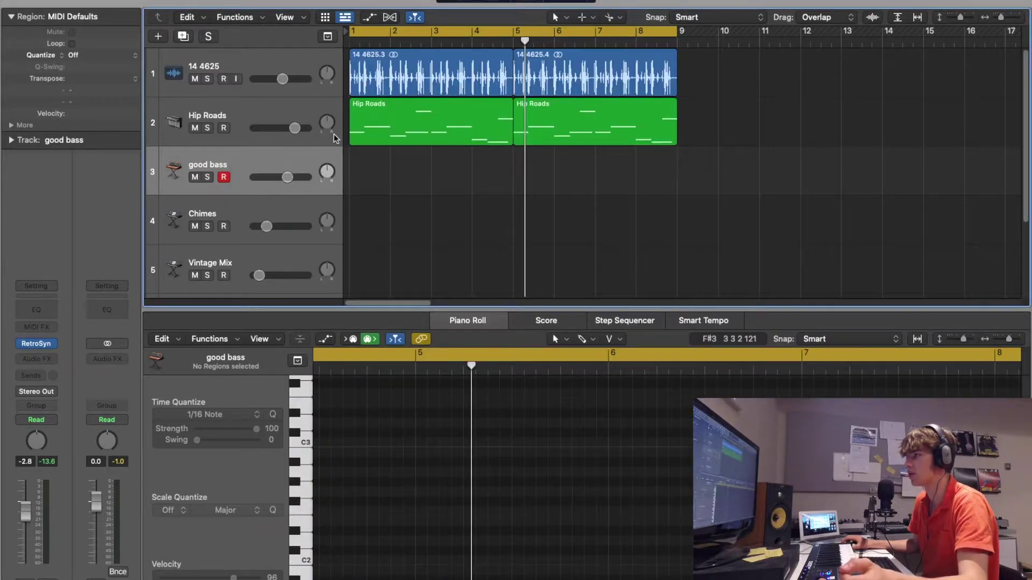
Step: Set the good bass track's volume to -3.0 dB and record a four-bar bass part from bar 1
drag(289, 177, 287, 177)
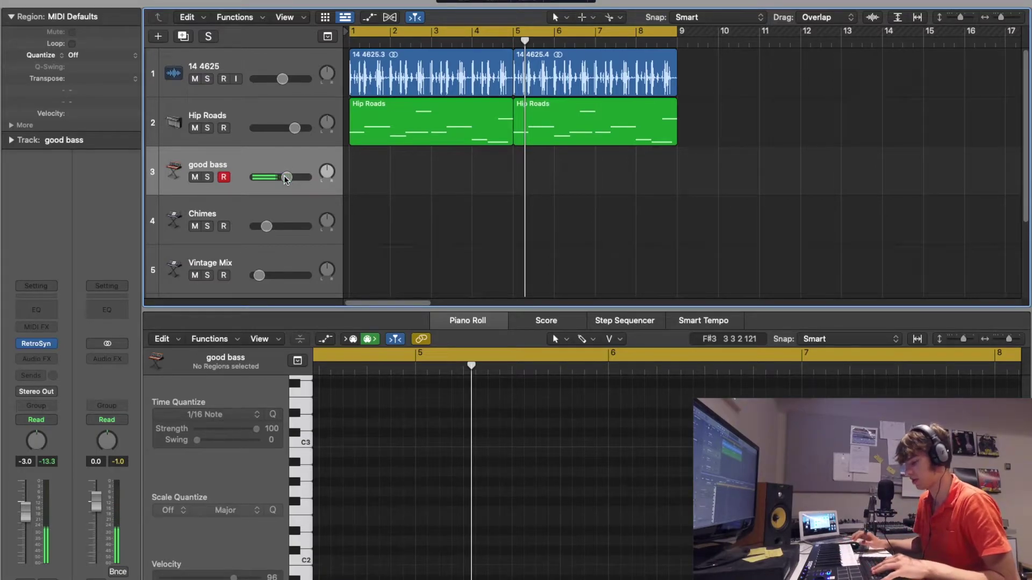
key(Return)
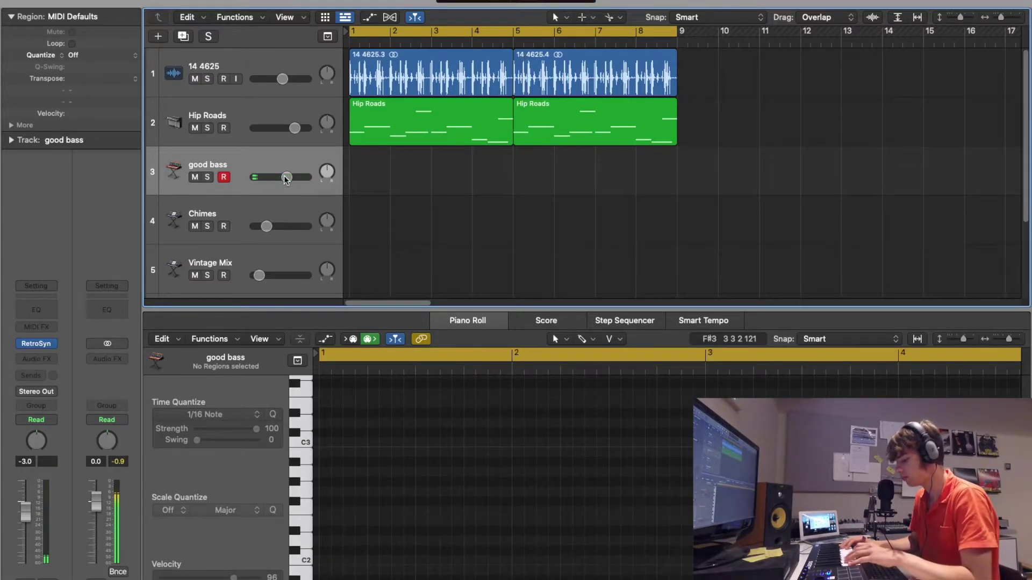
key(r)
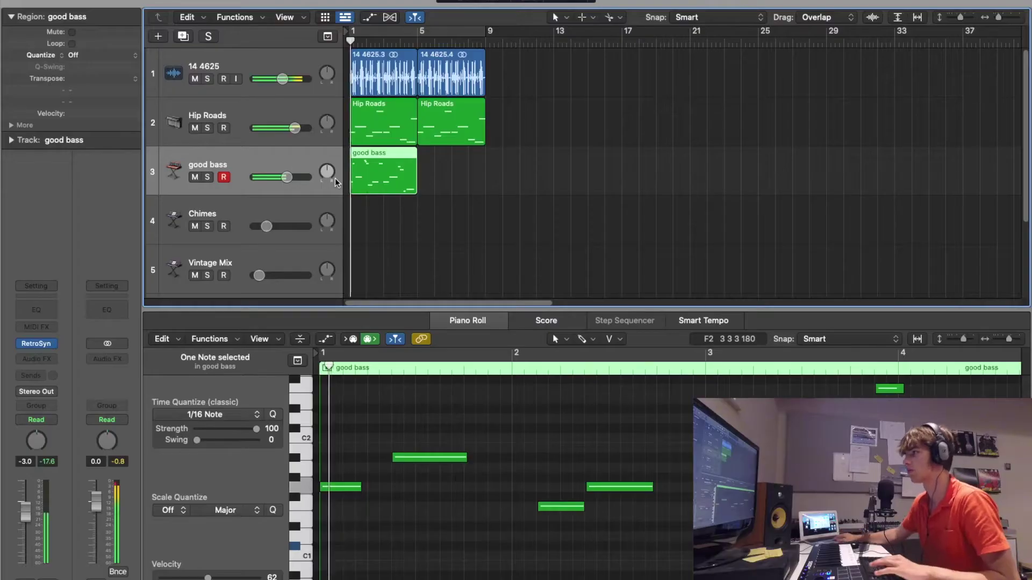
Step: Compare the recorded bass with the Retro Synth mix fully on Osc 1, and return the mix to about the middle
key(z)
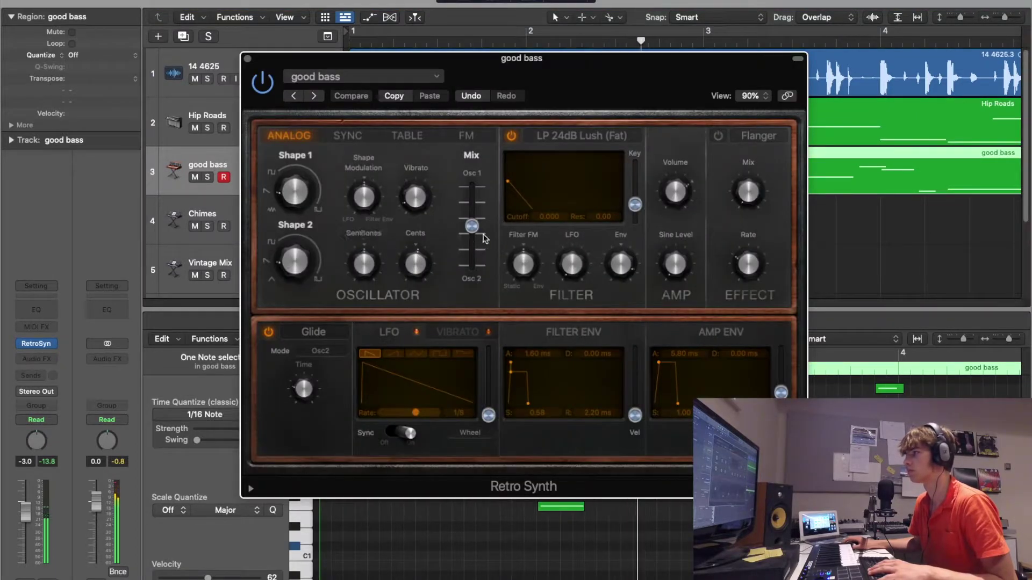
drag(477, 229, 477, 137)
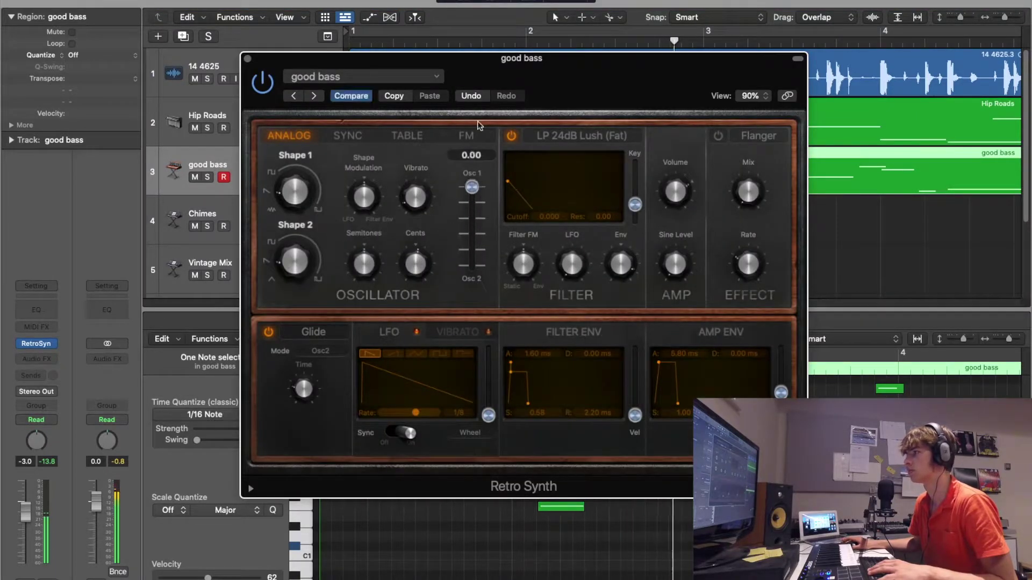
drag(473, 190, 475, 225)
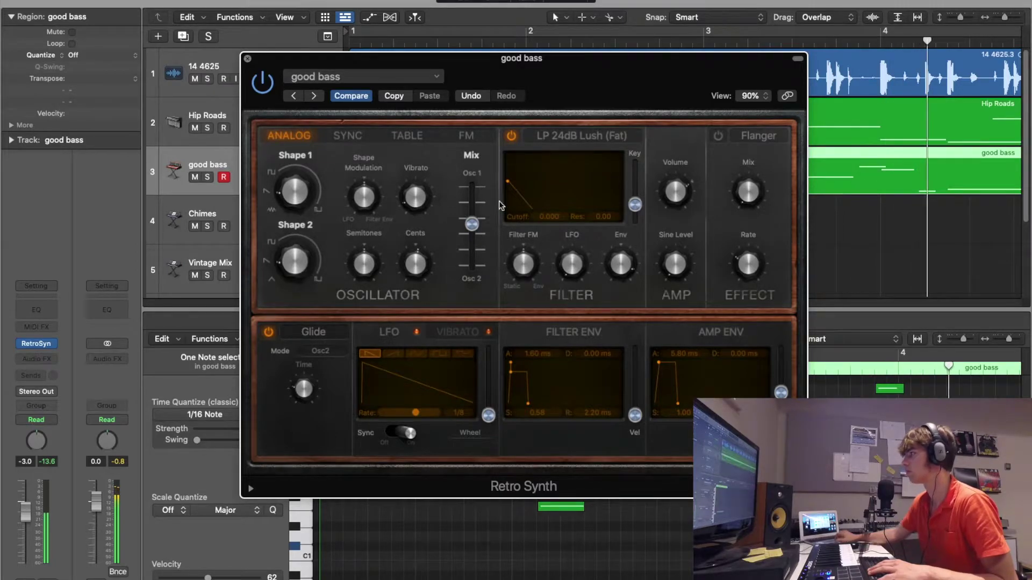
key(super+w)
Step: Switch the Piano Roll to a different editing tool for the notes of the good bass region
key(super+Left)
key(super+Left)
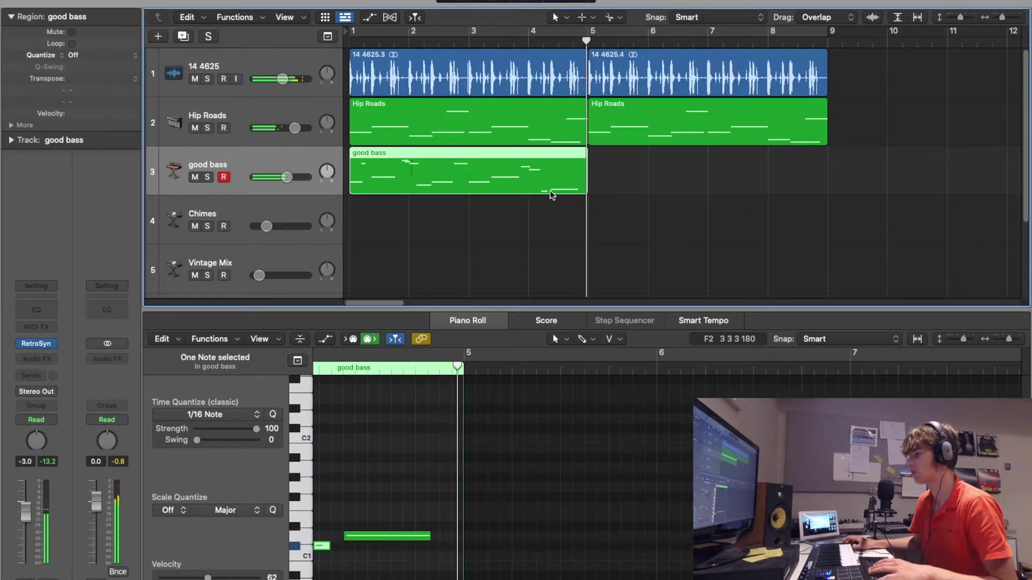
click(559, 339)
click(586, 546)
key(super+Right)
key(super+Right)
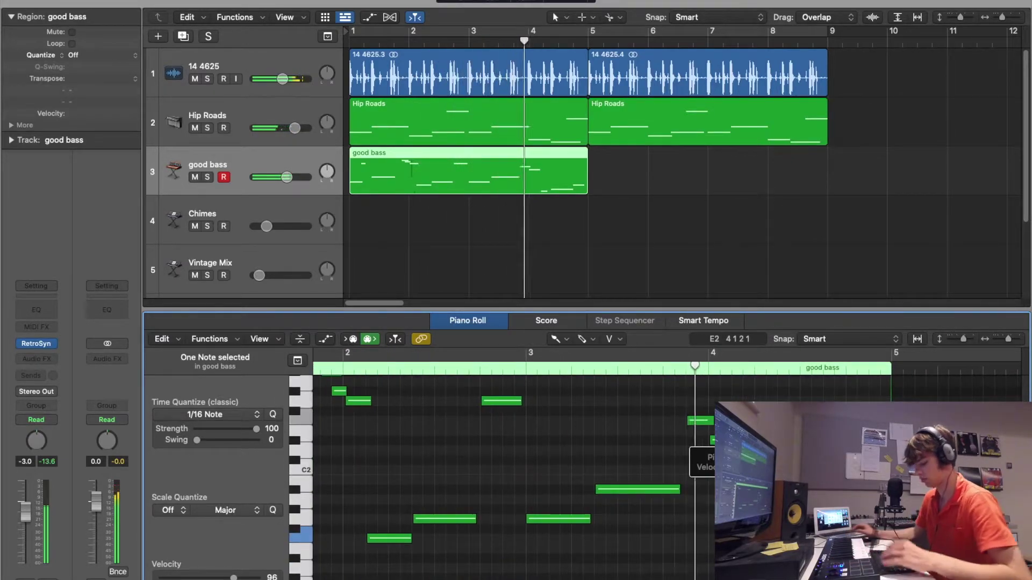
click(540, 182)
click(540, 182)
key(super+e)
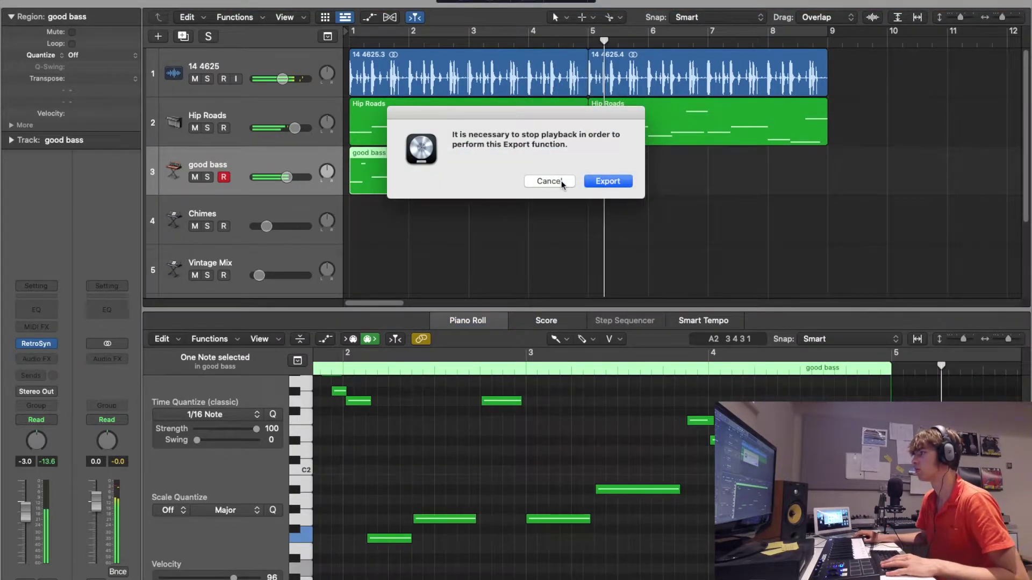
click(562, 180)
click(594, 223)
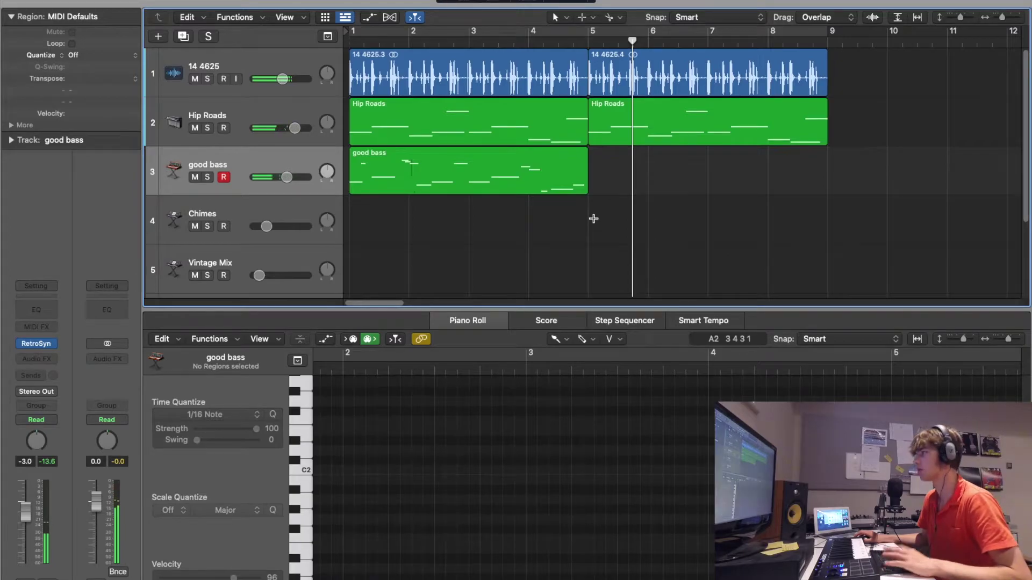
Step: Repeat the good bass region over bars 5 to 8 and turn on cycle playback for bars 1 to 8
click(562, 171)
key(super+r)
click(625, 231)
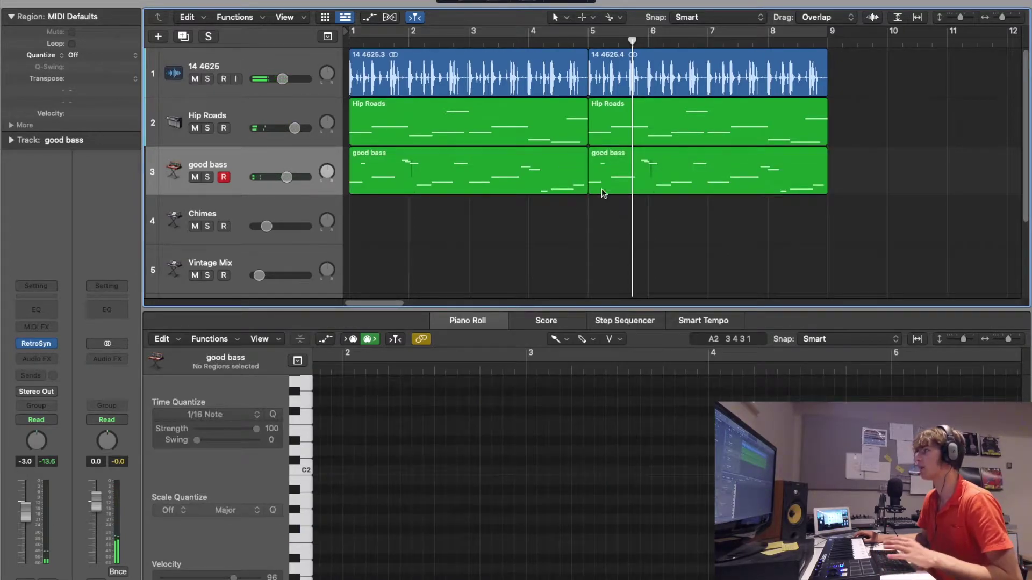
key(c)
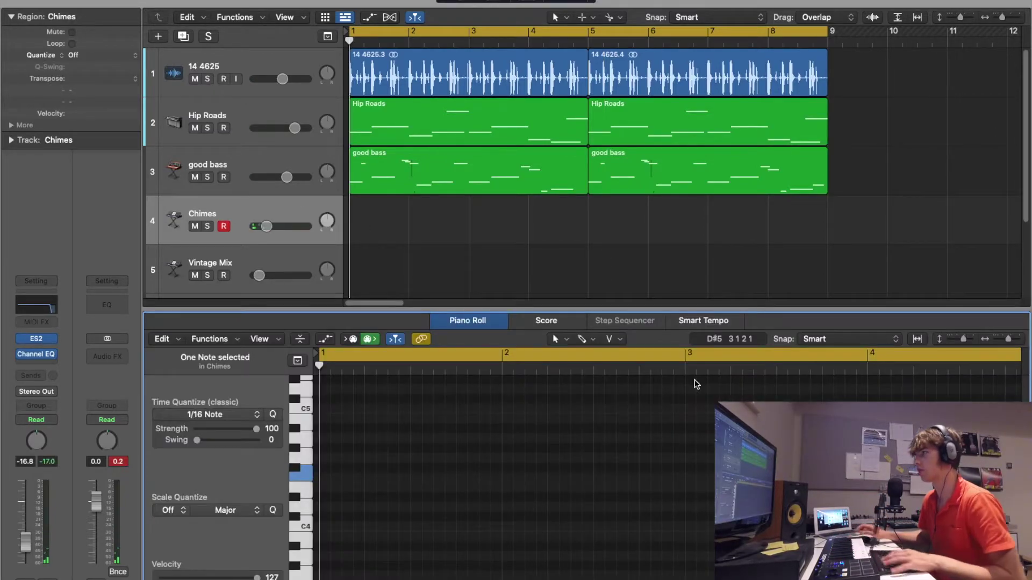
Step: Play a chime part on the Chimes track over the loop and capture it as a four-bar region
key(space)
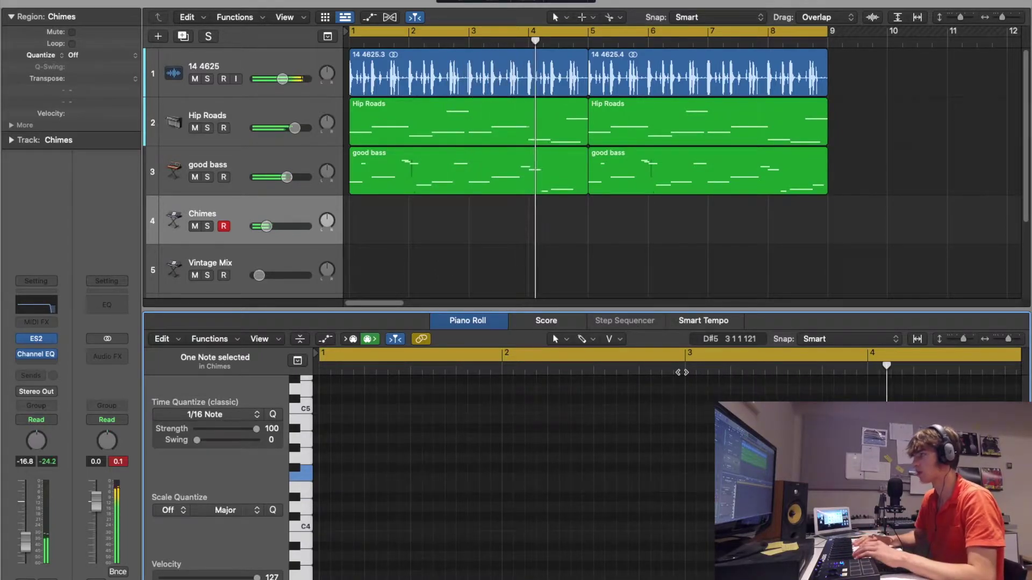
key(shift+r)
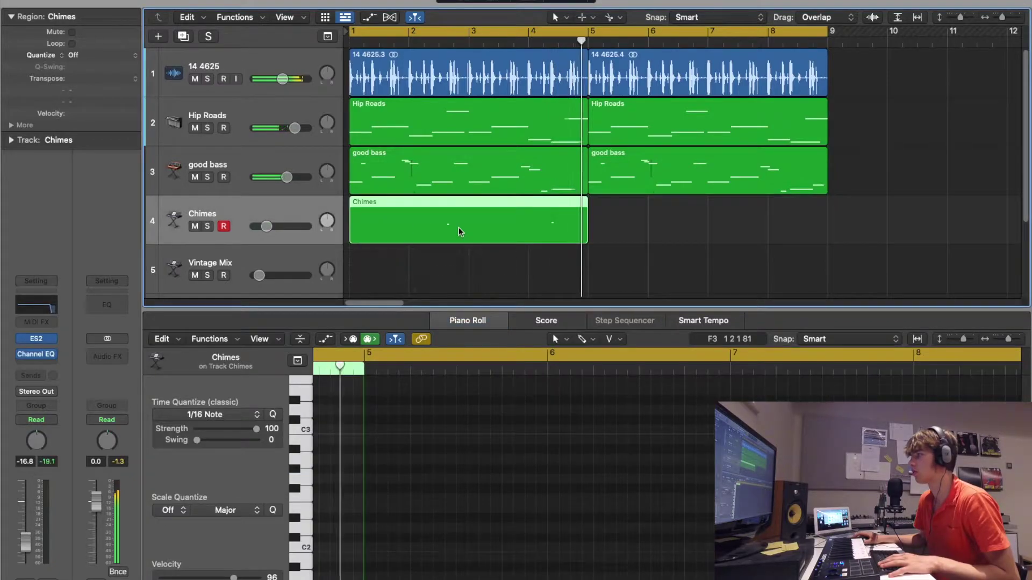
Step: Open the Chimes region in the Piano Roll and move the F3 note in bar 2 to the start of bar 3
key(e)
double_click(453, 238)
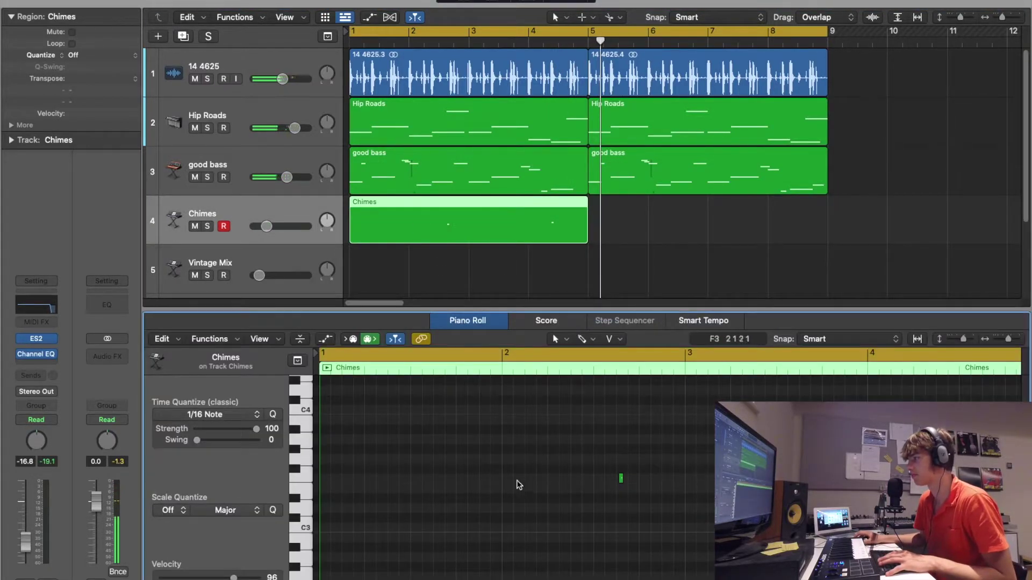
drag(621, 479, 686, 481)
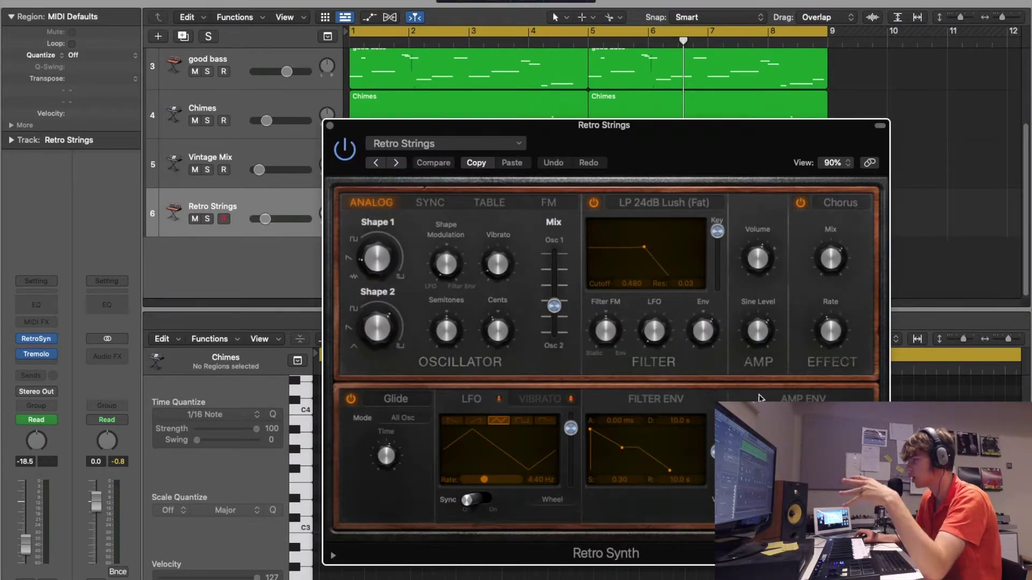
Step: Close the Retro Strings synth window and record a four-bar part on the Retro Strings track from bar 1
click(329, 126)
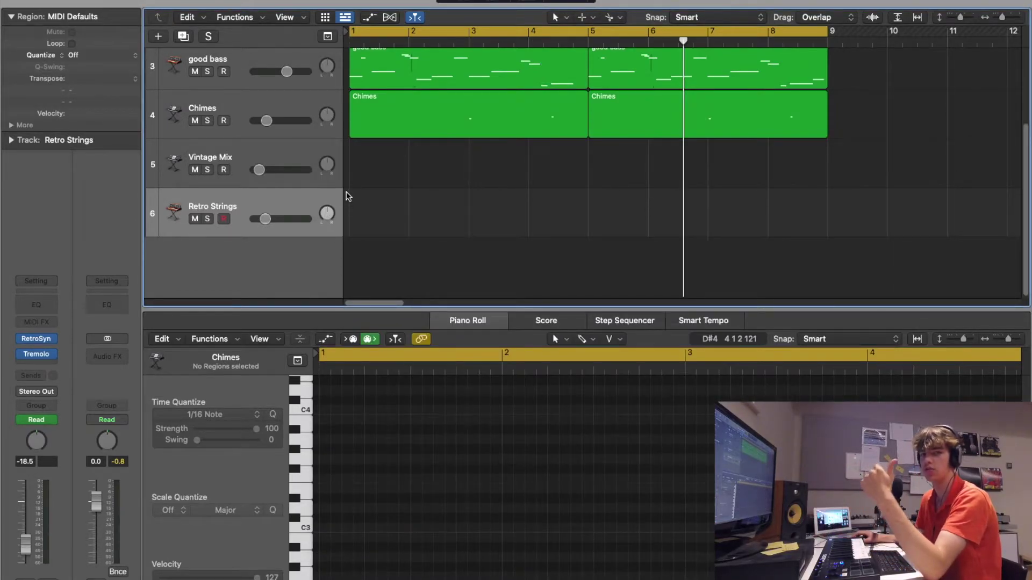
key(Return)
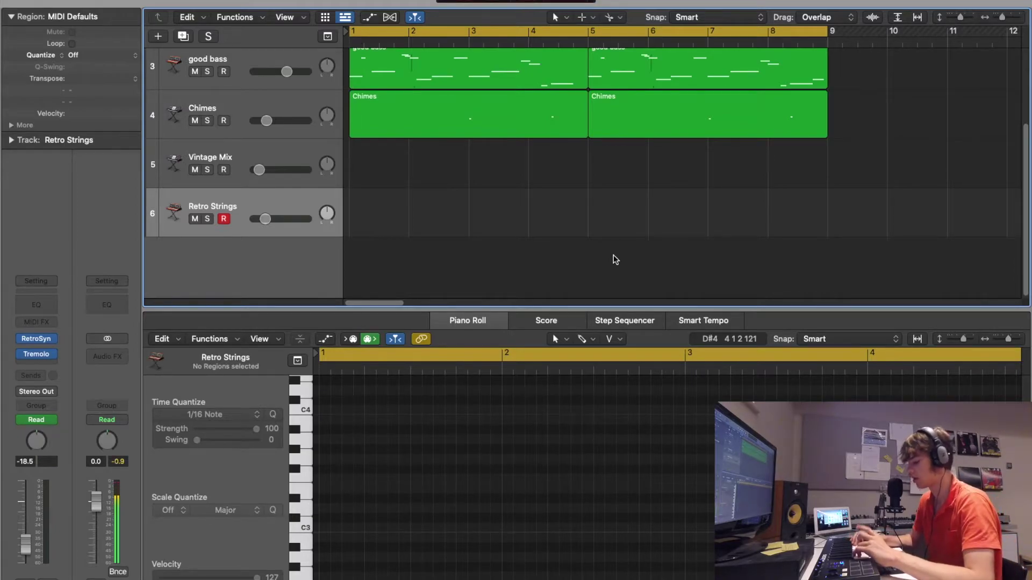
key(r)
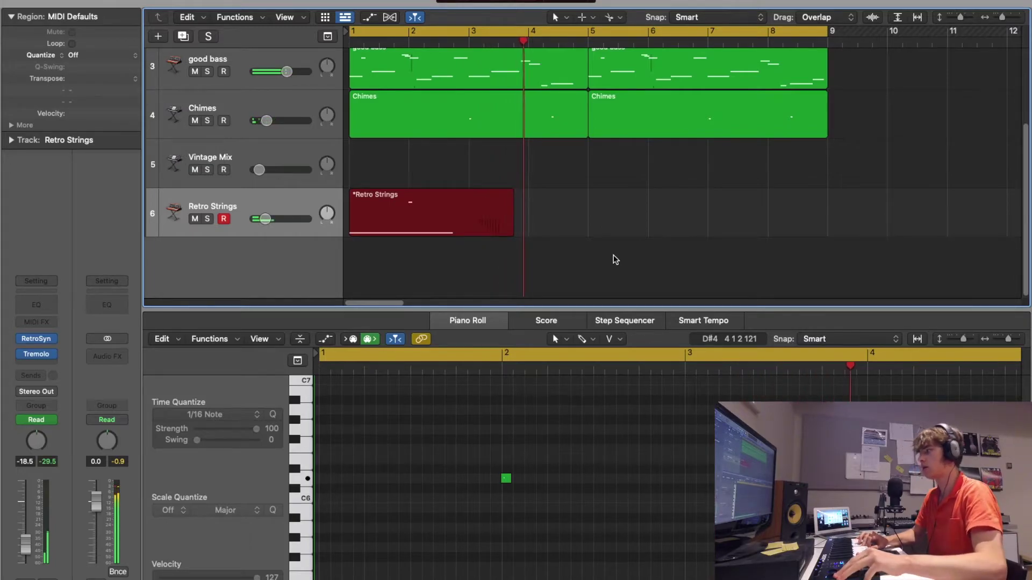
key(space)
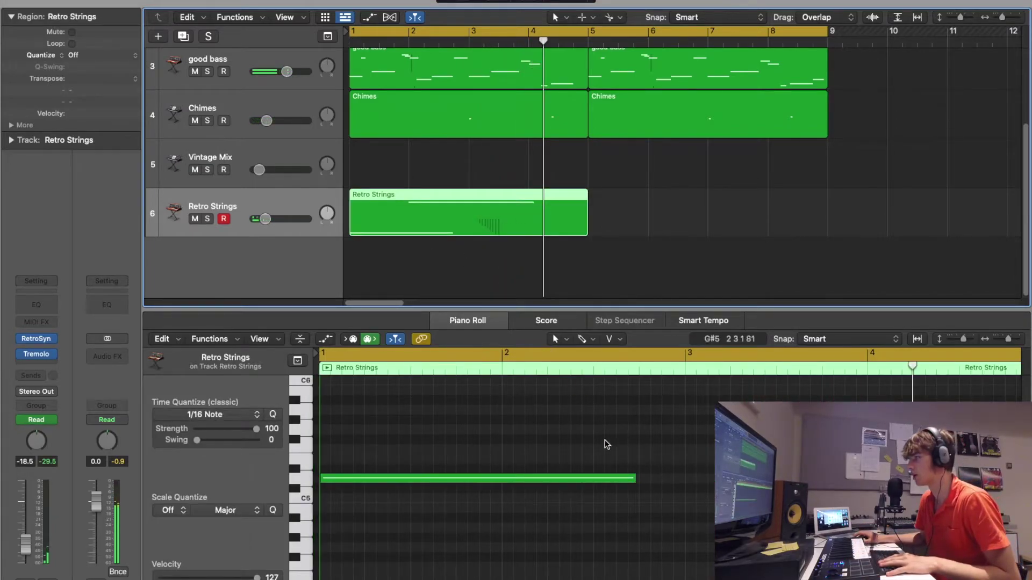
Step: Show track automation, turn off cycle playback, and play back the Retro Strings part with its glide time lane
key(a)
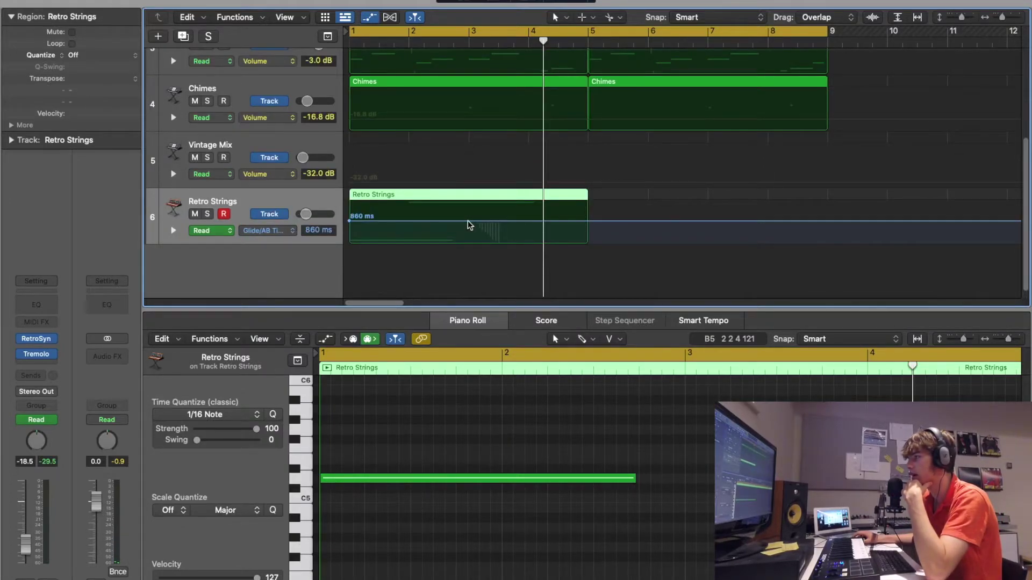
double_click(396, 36)
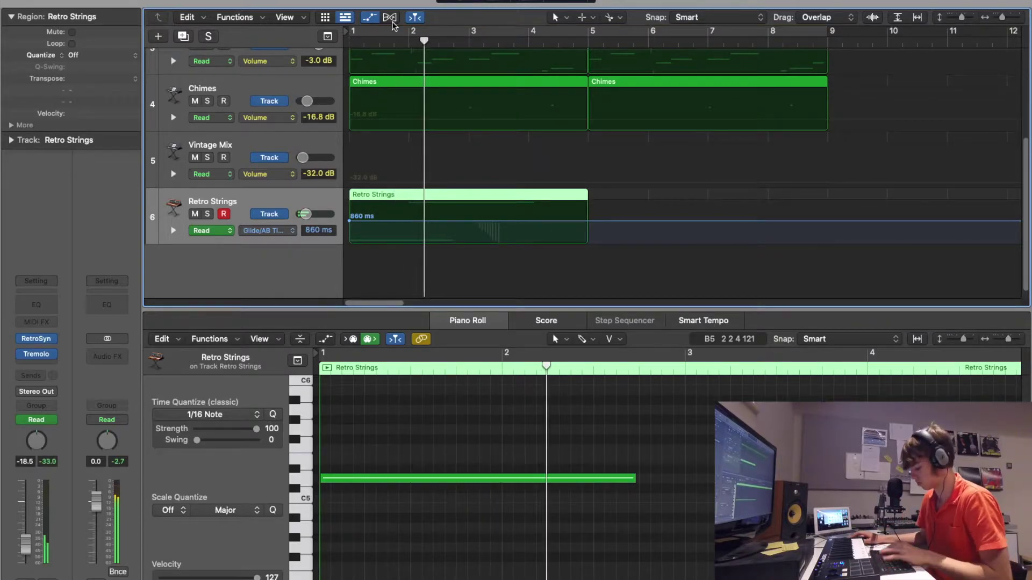
key(Return)
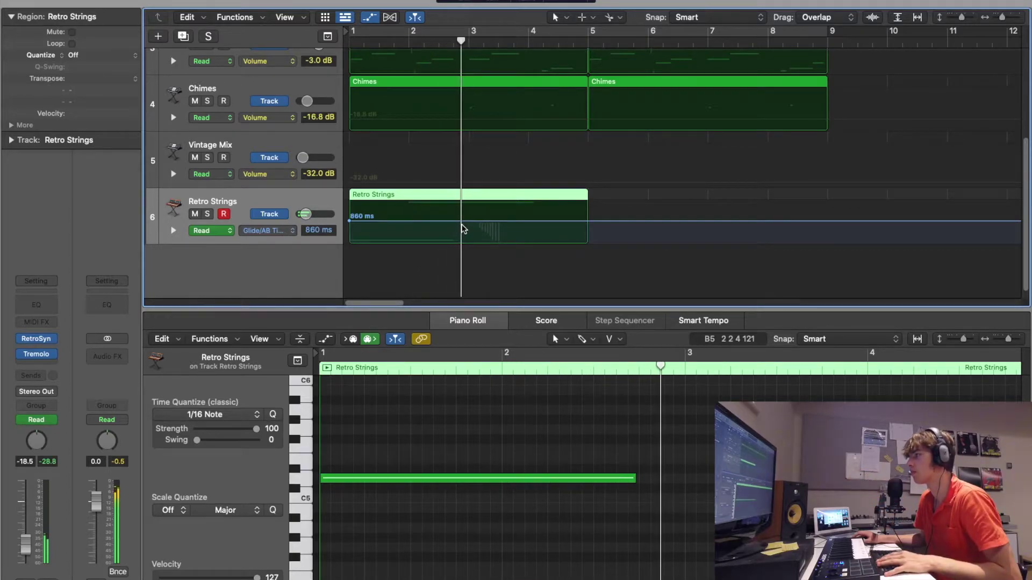
Step: Add a glide time automation point at bar 3 on the Retro Strings track and lower the curve around bar 5
click(466, 222)
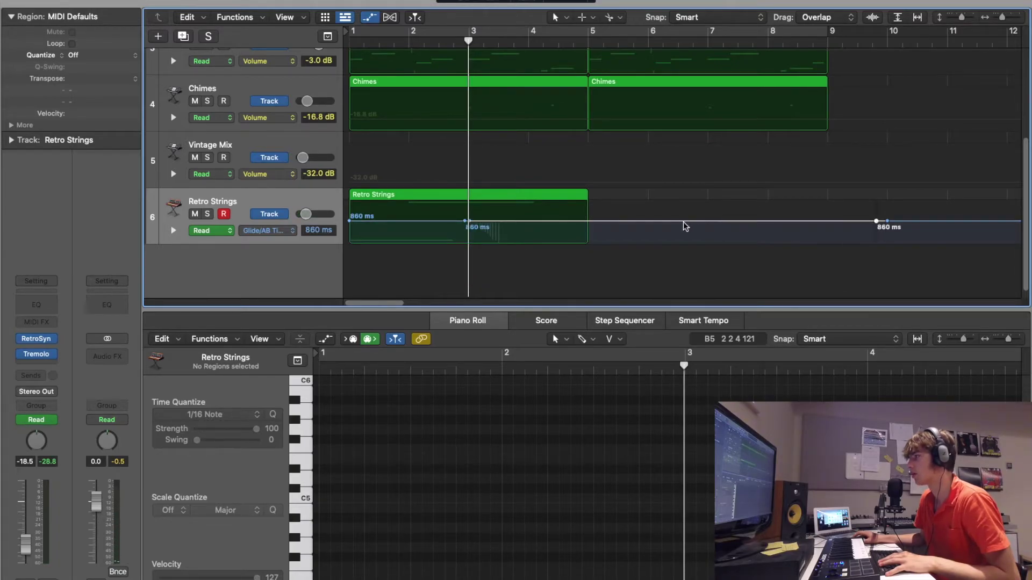
drag(591, 222, 590, 237)
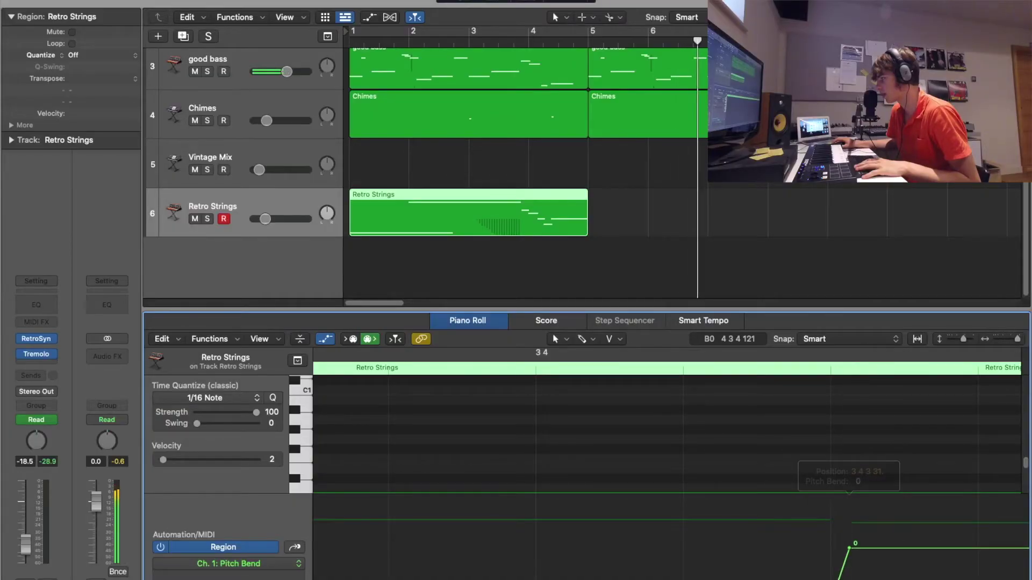
Step: Lengthen the high Retro Strings note ending in beat 4 of bar 3 slightly towards the note that follows it
scroll(768, 474, up, 5)
scroll(777, 468, up, 10)
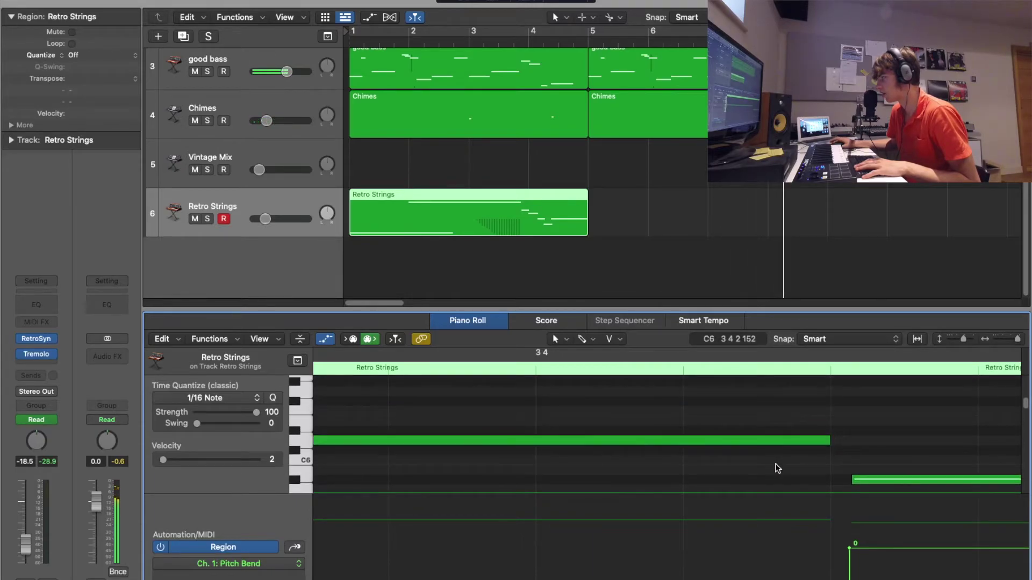
drag(828, 442, 841, 440)
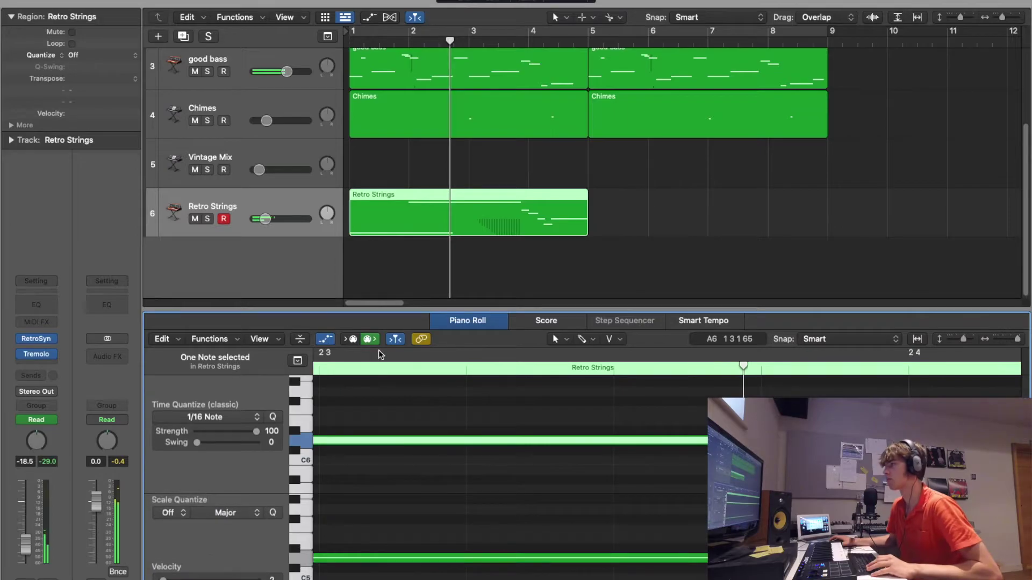
Step: Turn cycle playback on and record a two-bar part on the Vintage Mix track from bar 5
key(z)
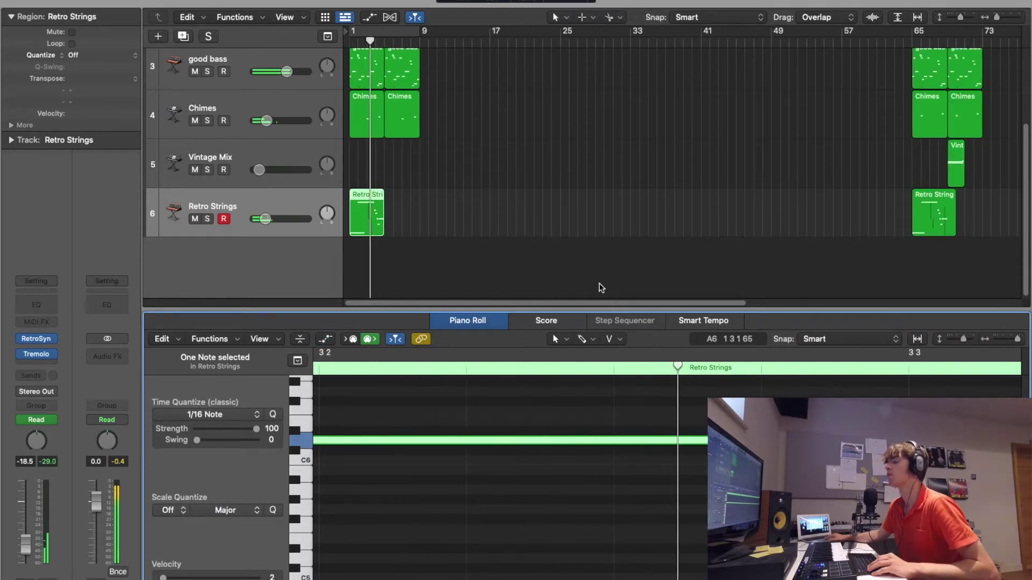
key(z)
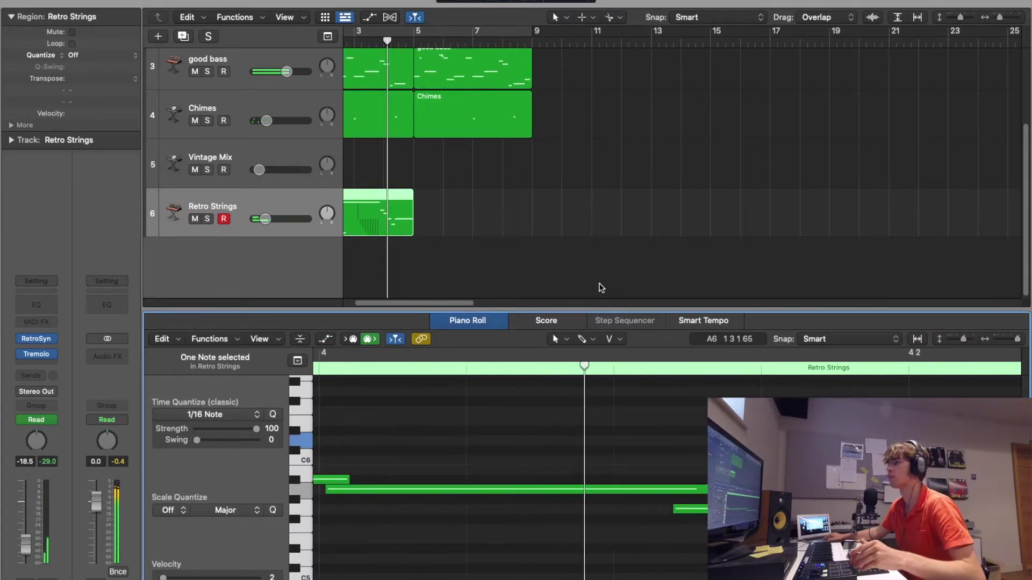
scroll(601, 288, up, 5)
scroll(602, 288, left, 5)
scroll(601, 288, down, 5)
scroll(601, 288, up, 5)
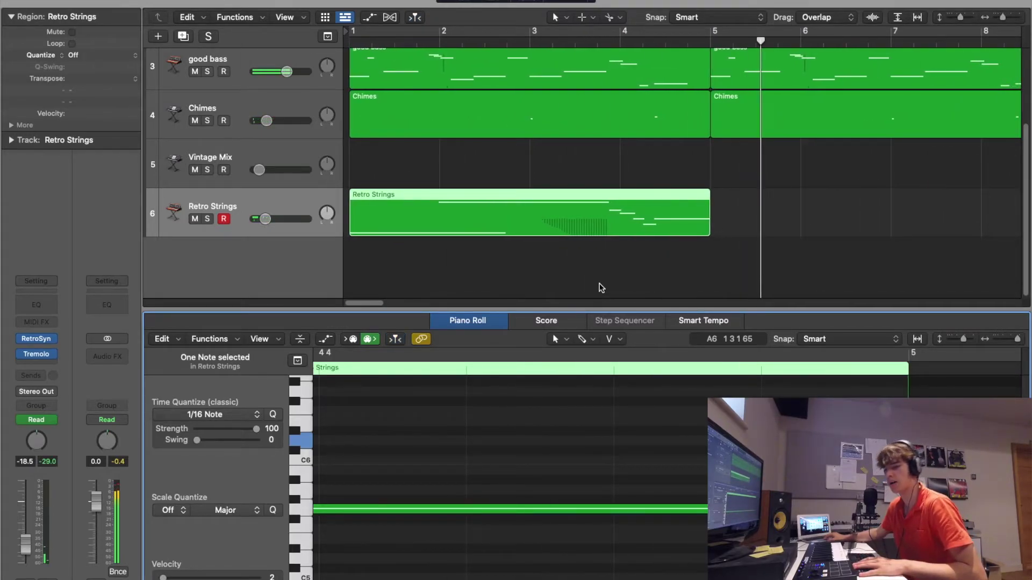
scroll(601, 288, down, 3)
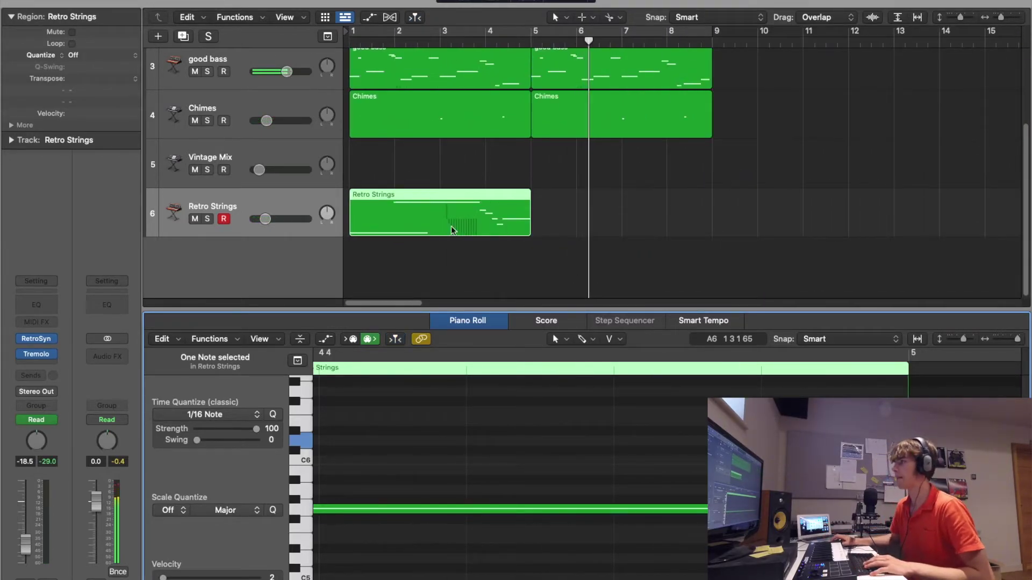
key(c)
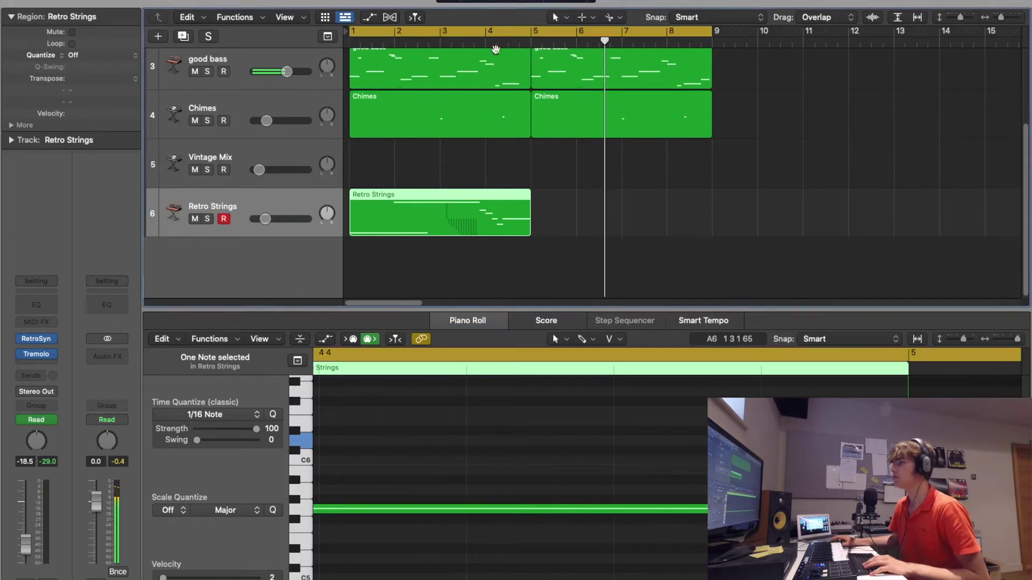
click(256, 155)
scroll(258, 156, up, 4)
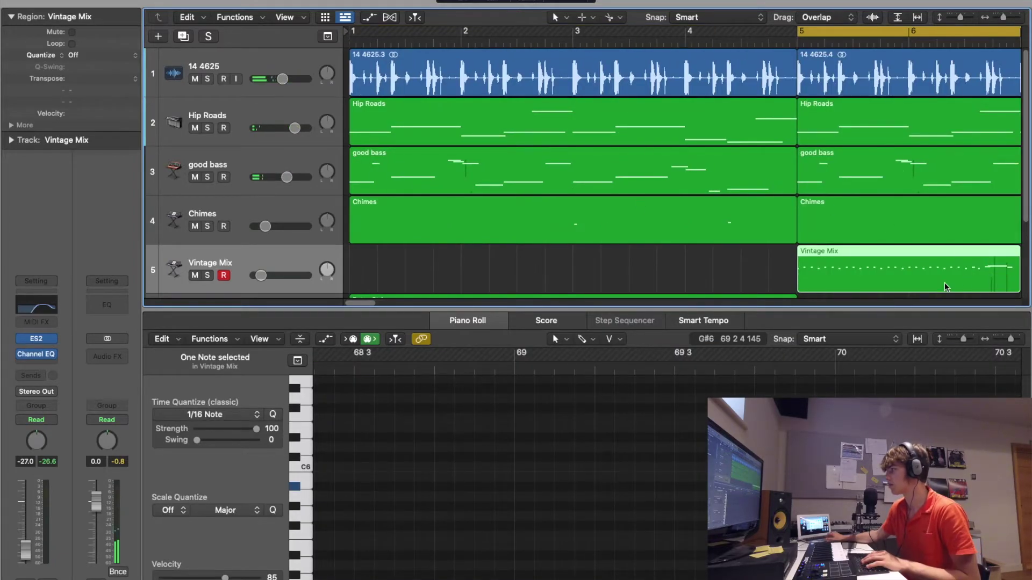
Step: Open the Vintage Mix region in the Piano Roll and select the E5 note at the start of bar 5
click(945, 286)
click(334, 507)
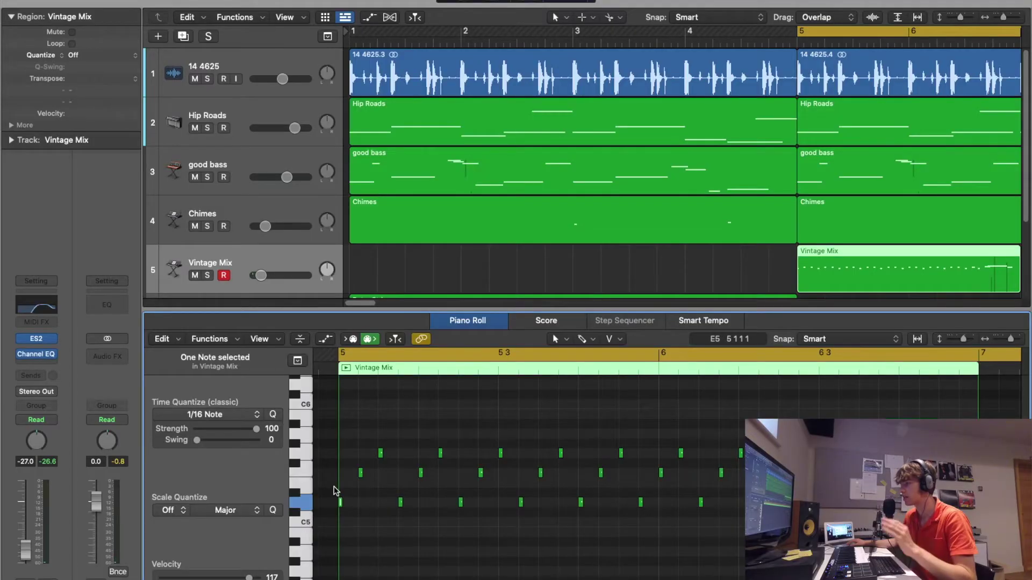
key(super+Right)
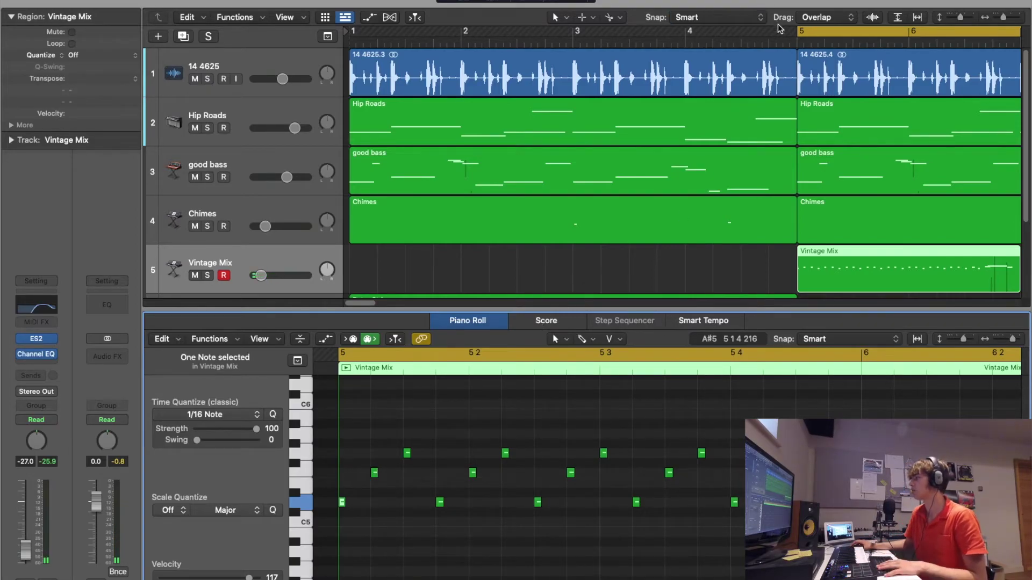
Step: Extend the cycle area back to bar 1 and lower the Vintage Mix track volume to -33.0 dB
drag(801, 31, 247, 279)
key(space)
scroll(403, 211, down, 3)
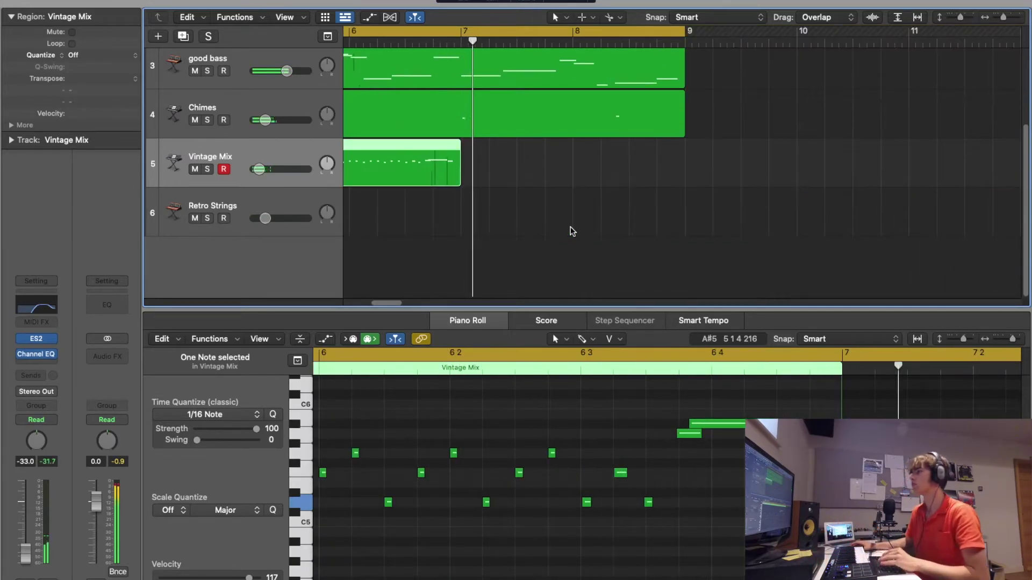
Step: Play through the eight-bar loop and review how the Vintage Mix and Retro Strings regions fit with the other tracks
scroll(693, 98, up, 3)
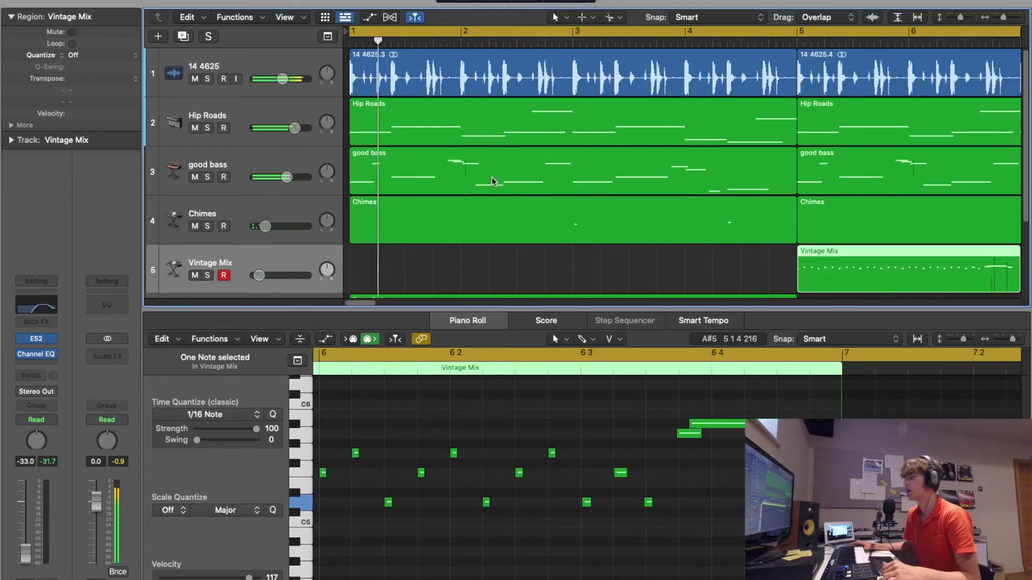
scroll(486, 188, down, 3)
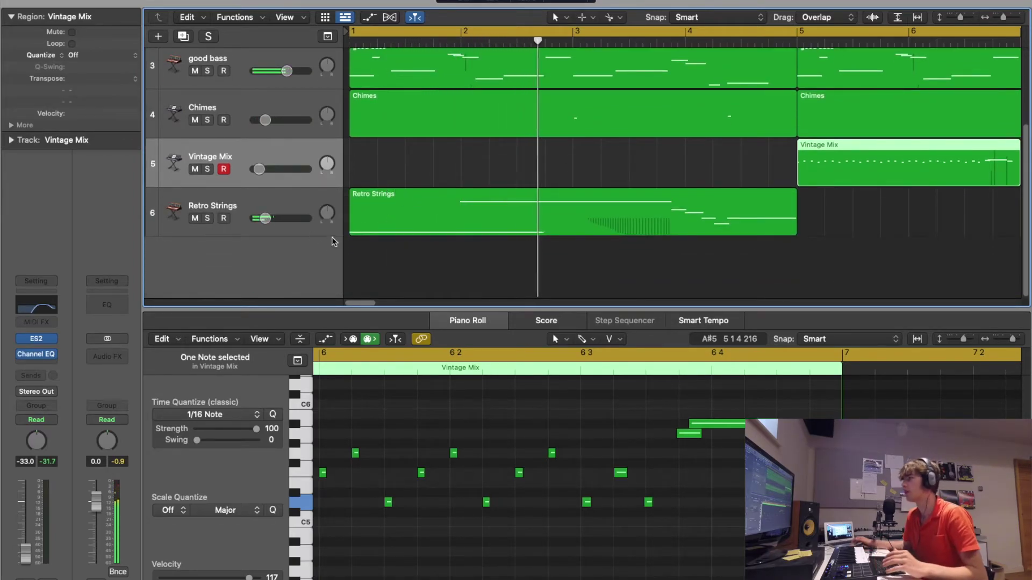
key(super+Left)
key(super+Left)
key(super+Left)
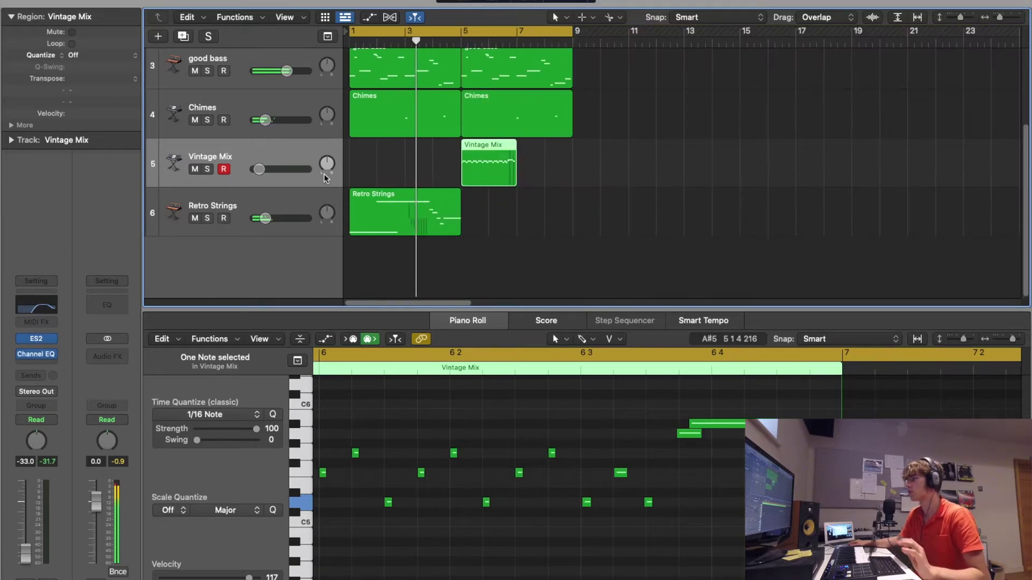
key(super+Right)
key(super+Right)
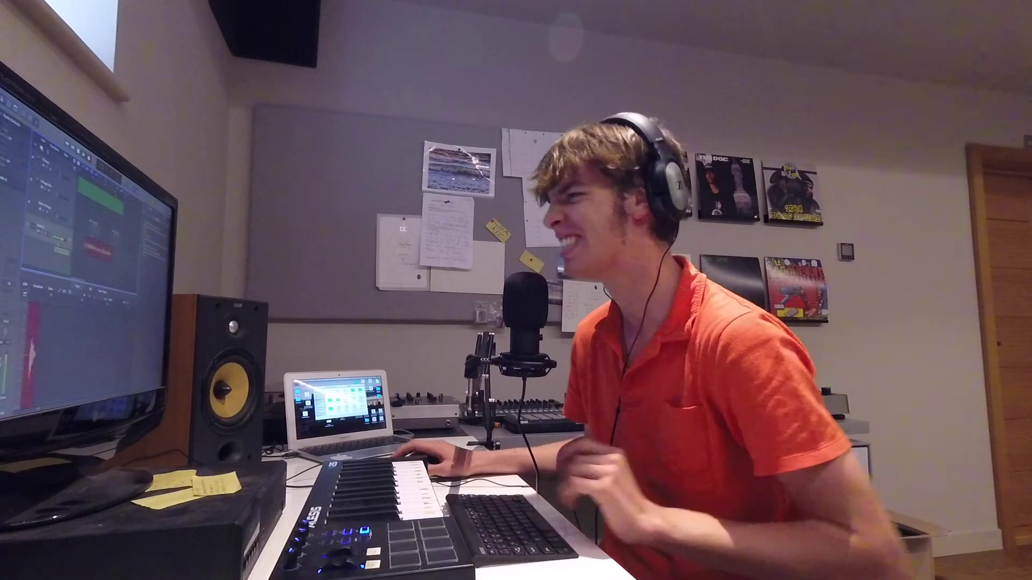
key(space)
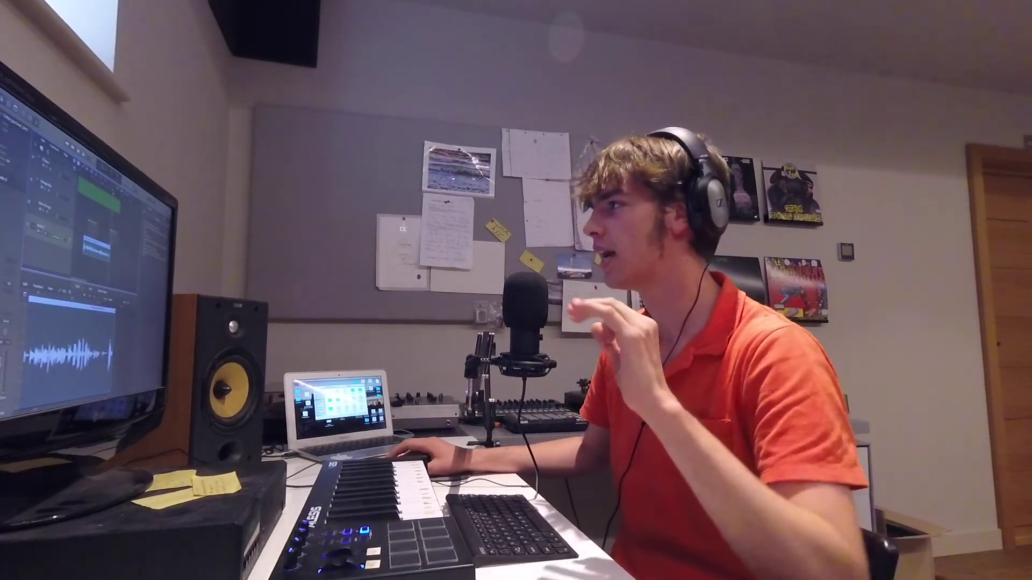
scroll(122, 231, up, 3)
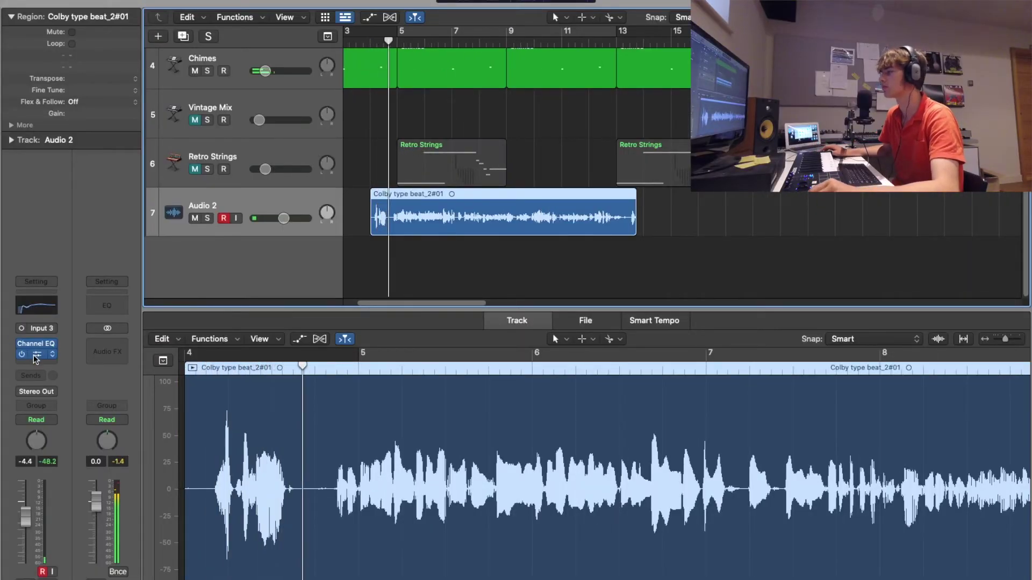
Step: Add Pitch Correction to the Audio 2 vocal track with root G, natural min scale and a 44.4 ms response
click(36, 354)
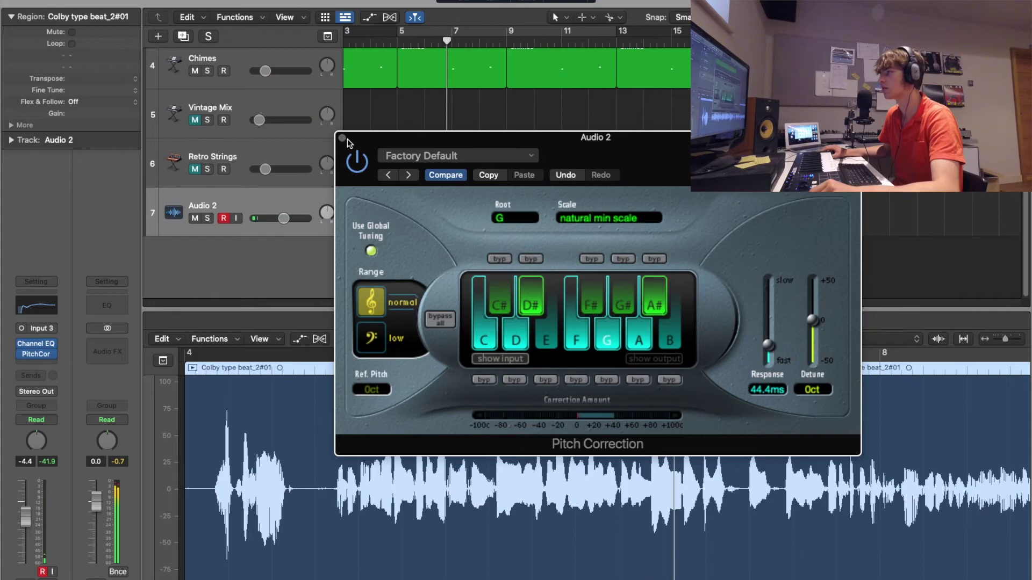
key(super+w)
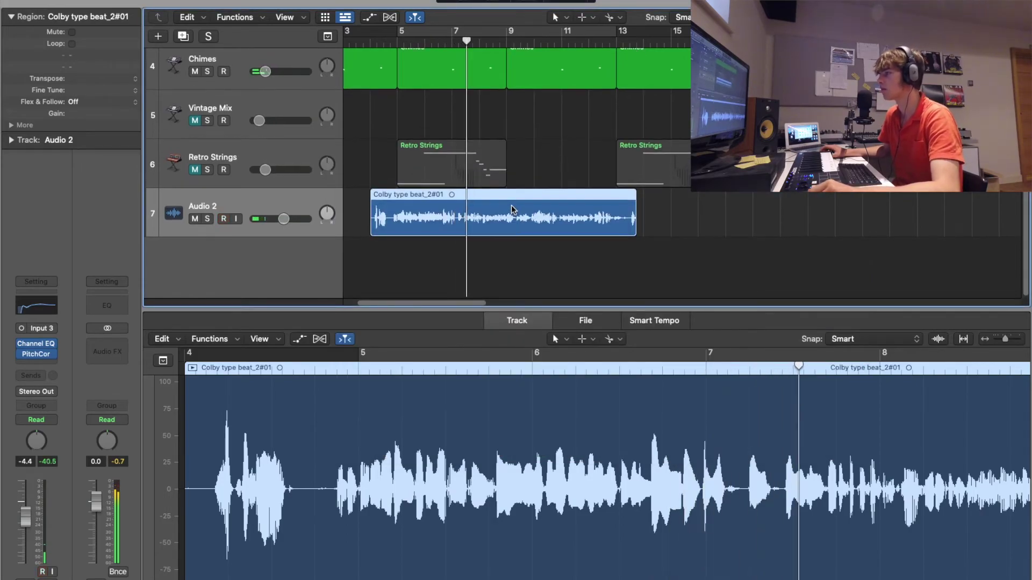
Step: Lower the volume of the Audio 2 vocal track slightly
scroll(528, 204, up, 3)
scroll(528, 205, up, 3)
mouse_move(283, 219)
mouse_down()
mouse_move(263, 218)
mouse_move(279, 219)
mouse_up()
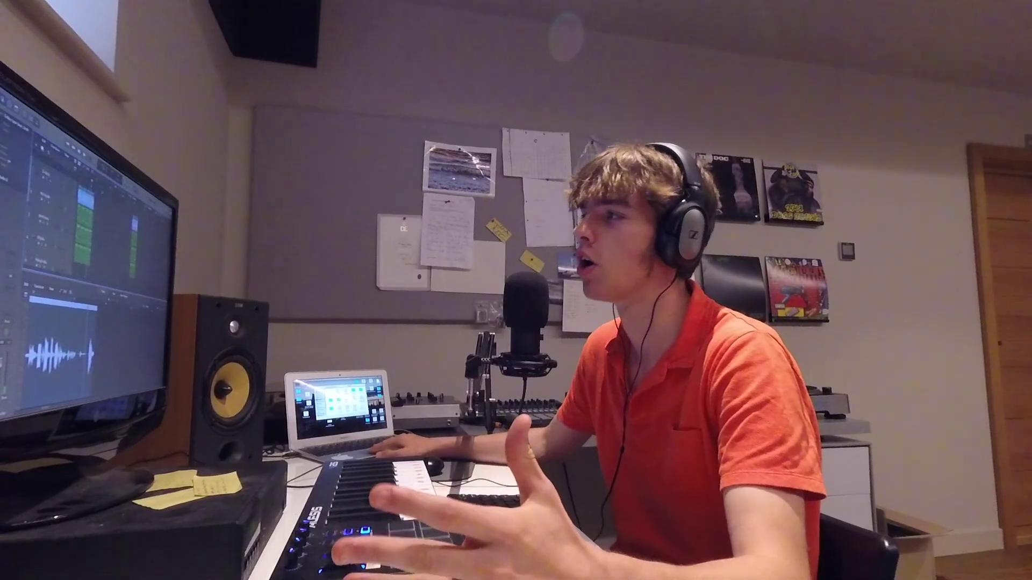